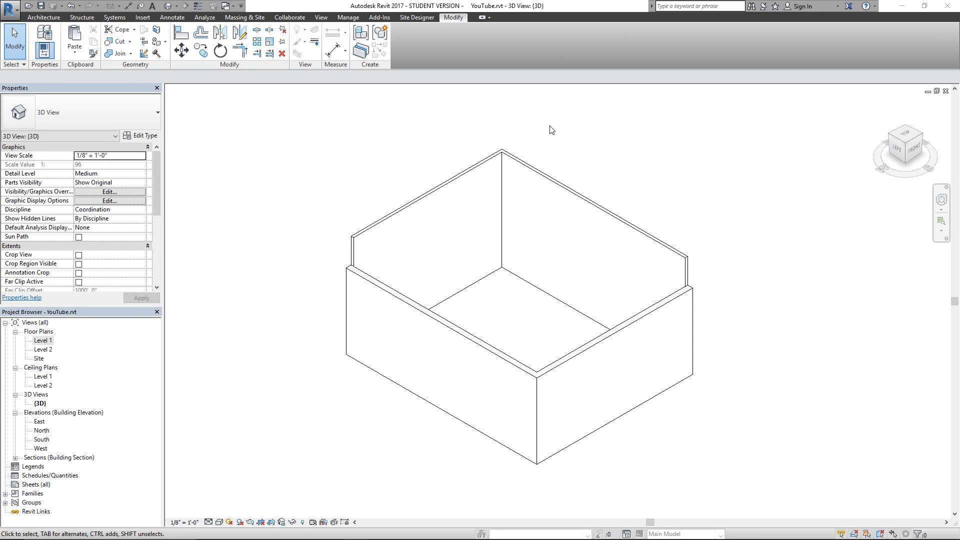
Step: Select the two front EIFS walls with a crossing window and cut them out of the box
key(Tab)
click(473, 179)
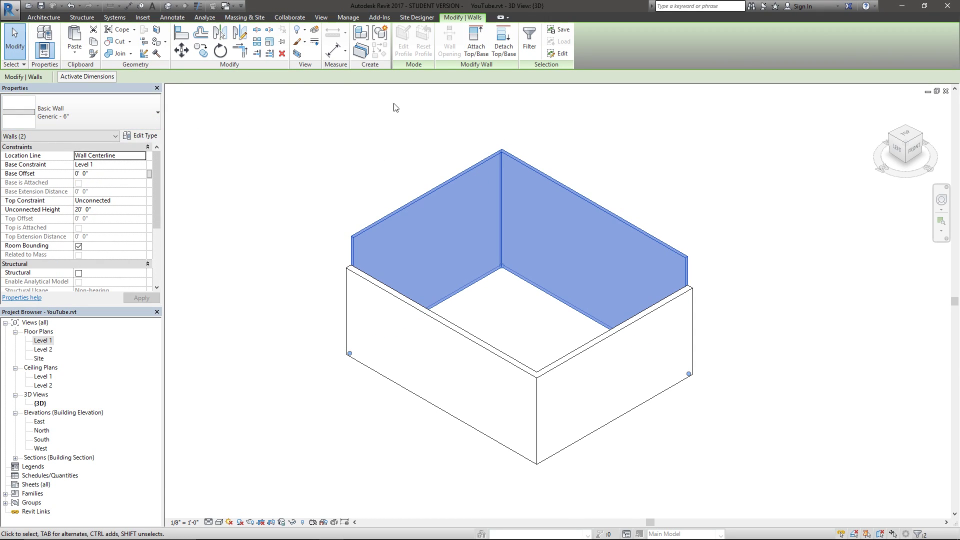
click(552, 334)
key(Tab)
click(505, 400)
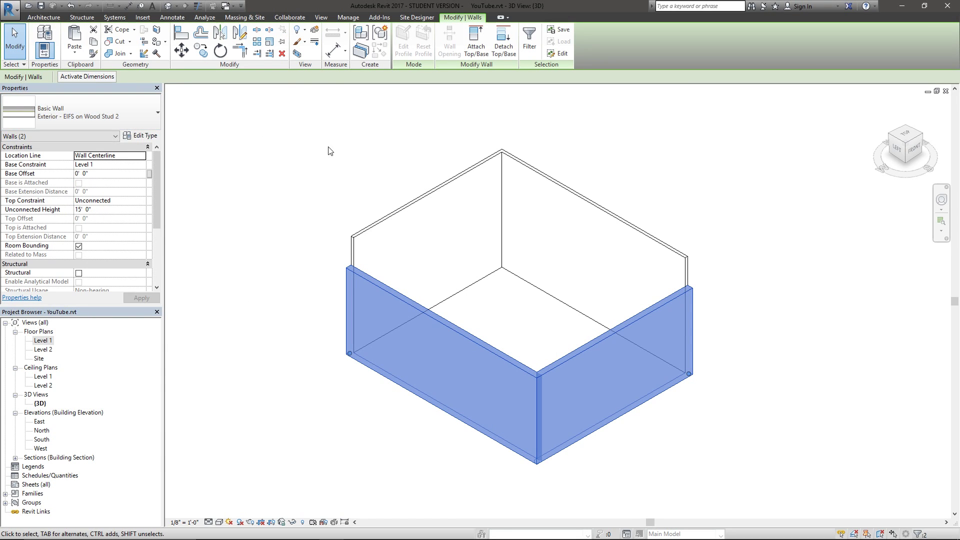
click(350, 149)
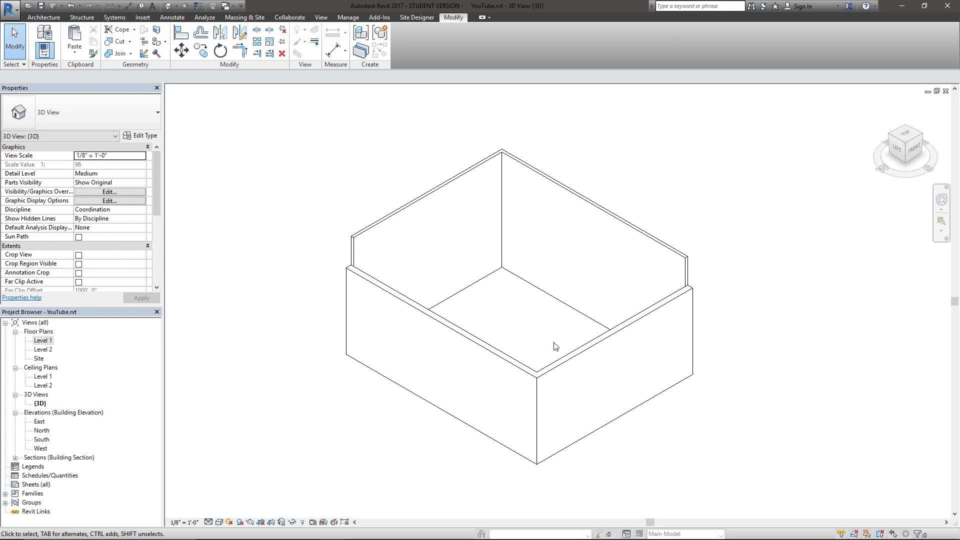
drag(555, 346, 512, 398)
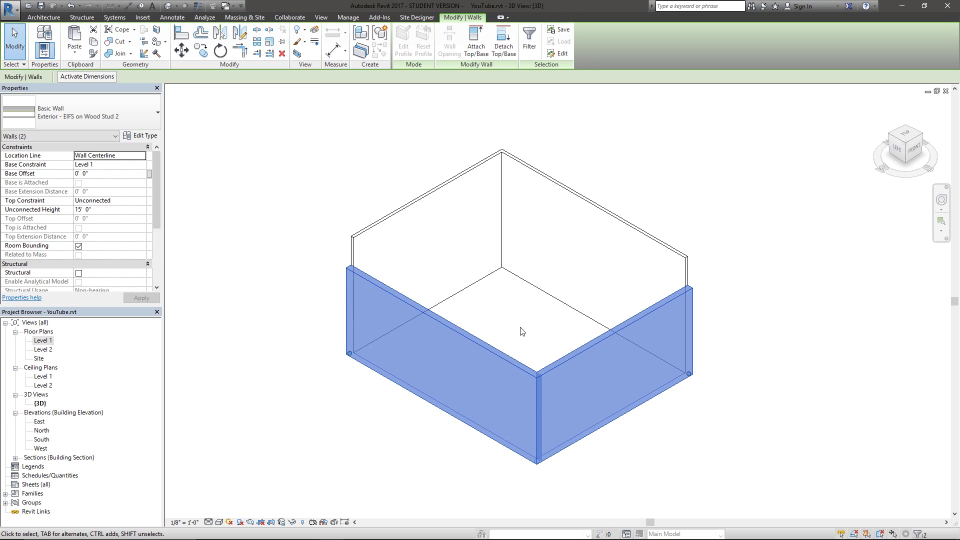
key(Delete)
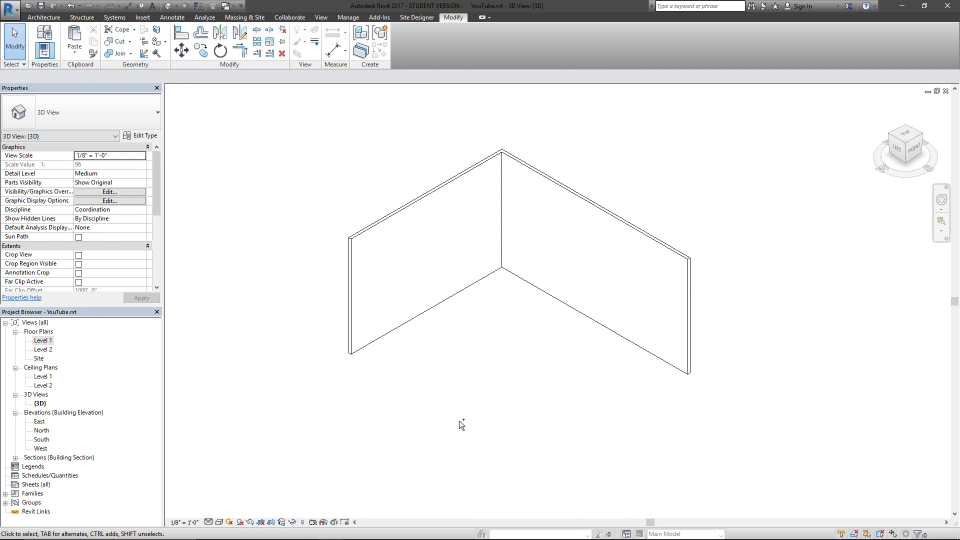
Step: Paste the cut front walls back at the original box corner and finish the paste
key(w)
key(a)
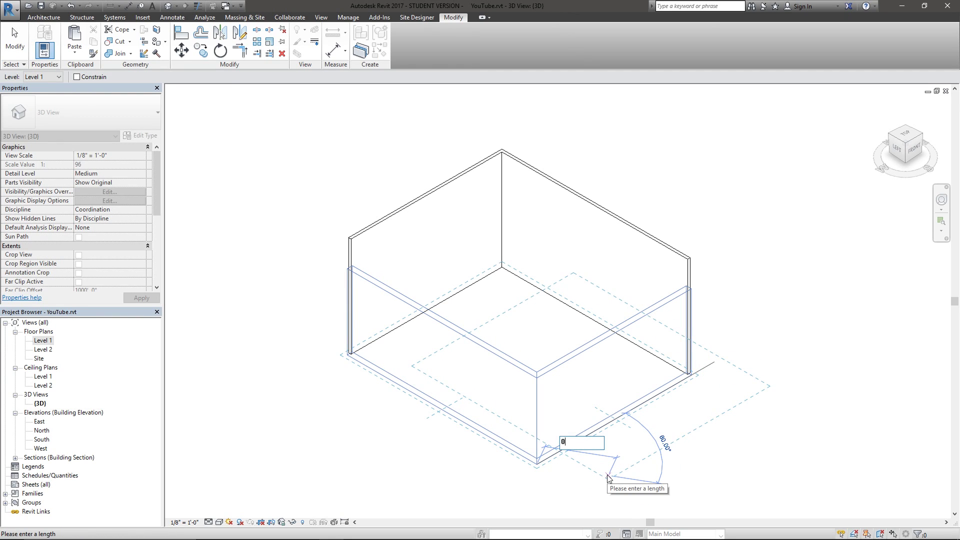
click(608, 479)
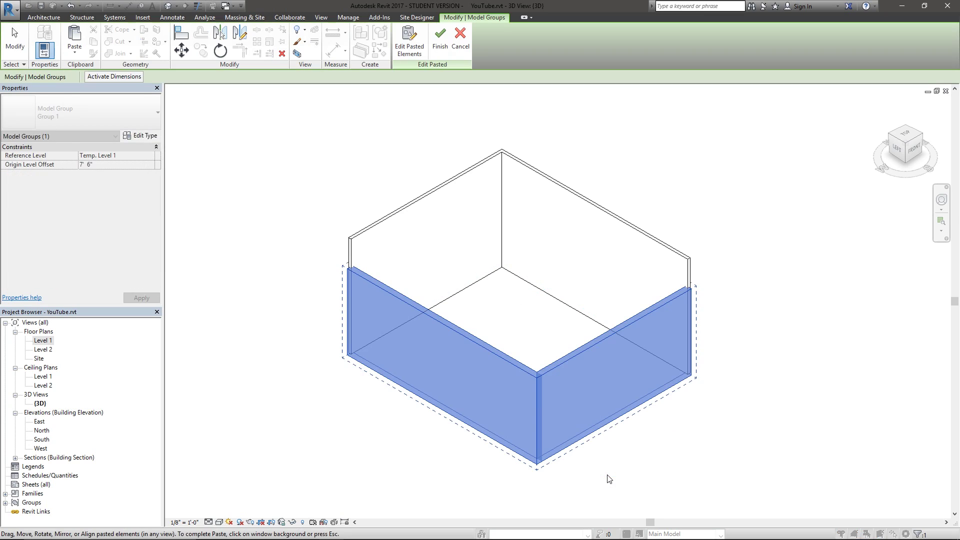
click(715, 437)
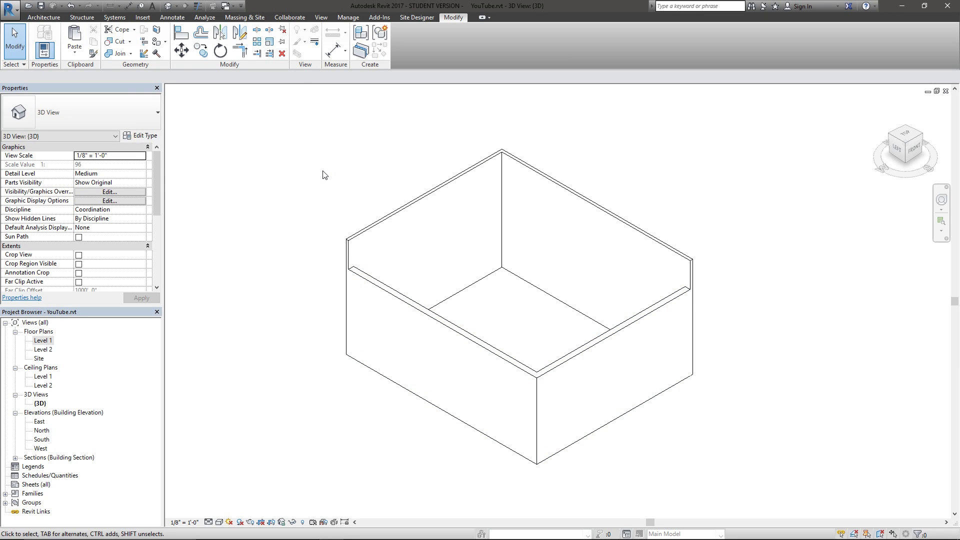
key(Tab)
click(513, 391)
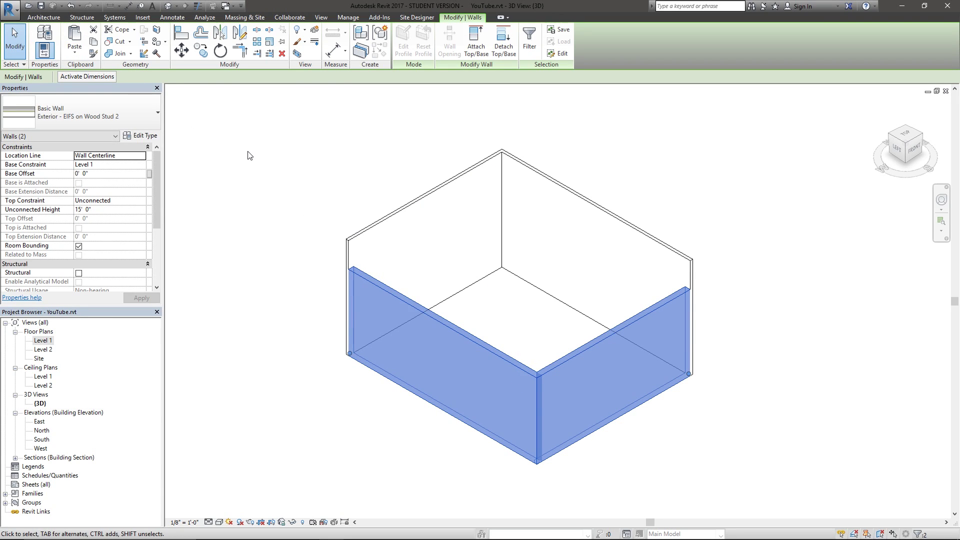
key(m)
key(v)
click(537, 459)
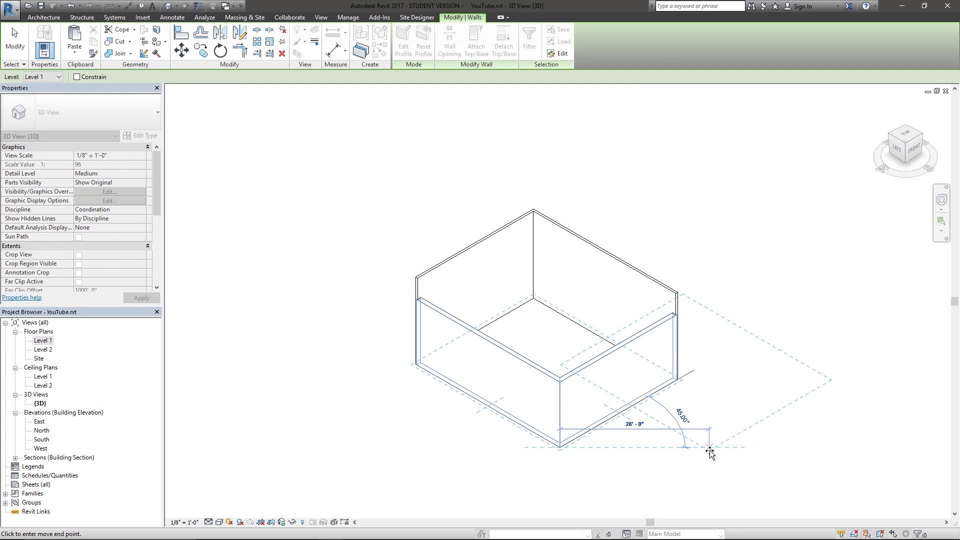
click(710, 451)
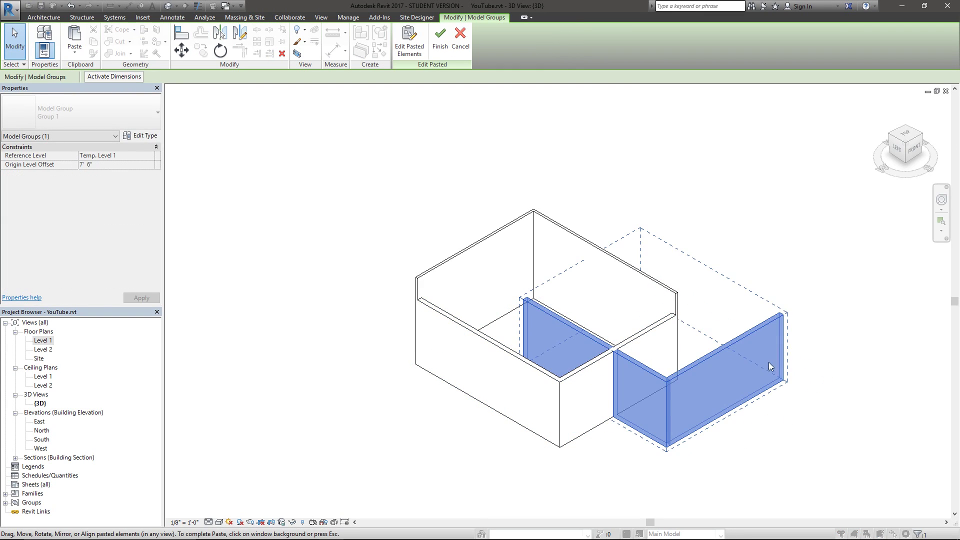
scroll(730, 315, up, 3)
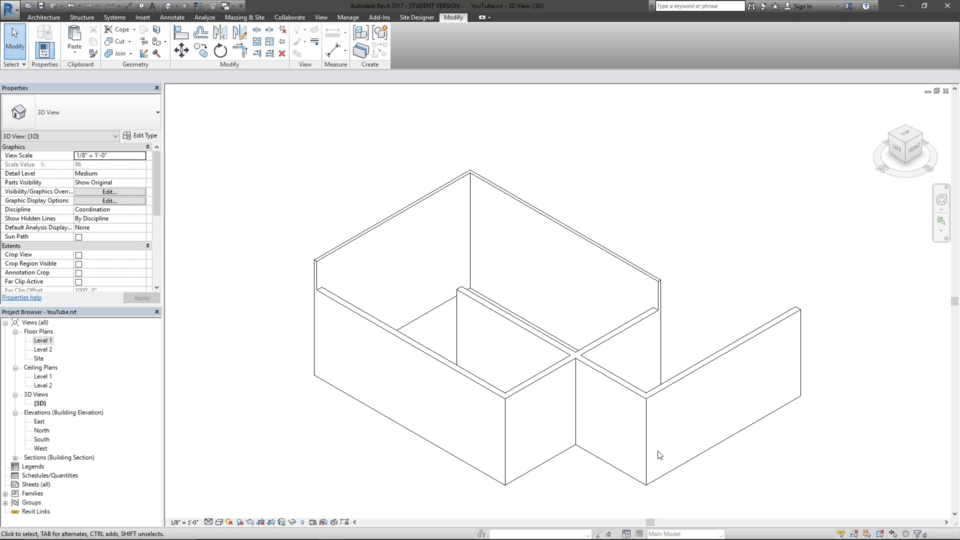
key(ctrl+z)
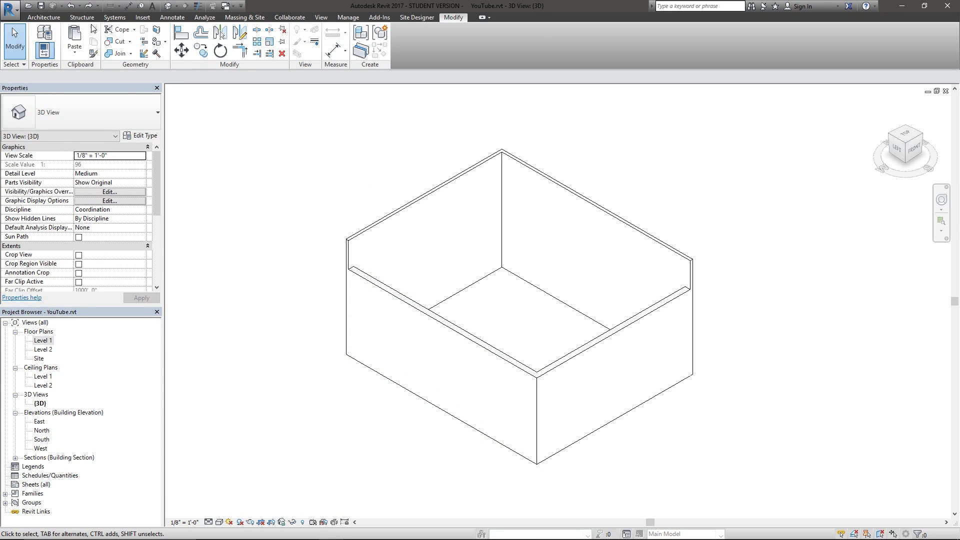
Step: Match the right back wall's type to the front wall using Match Type Properties
click(94, 53)
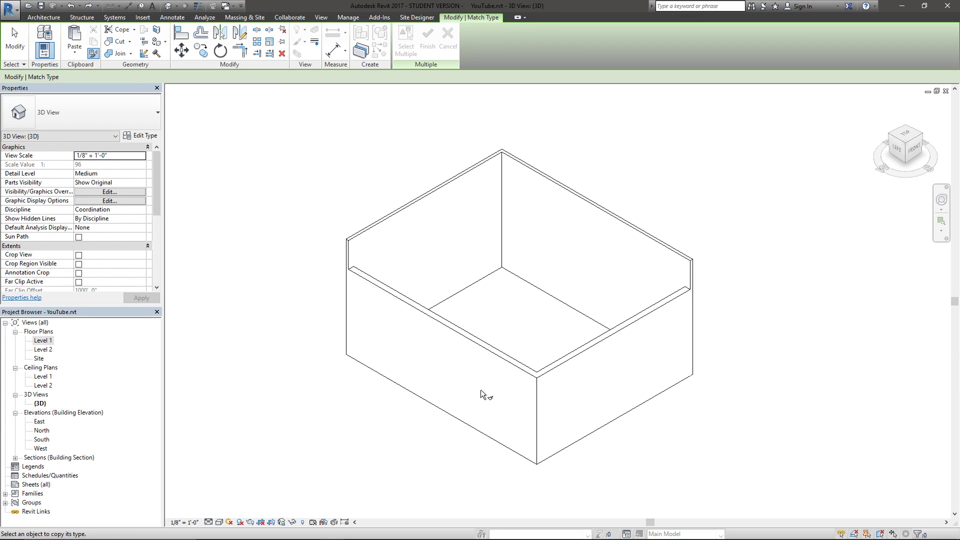
click(512, 361)
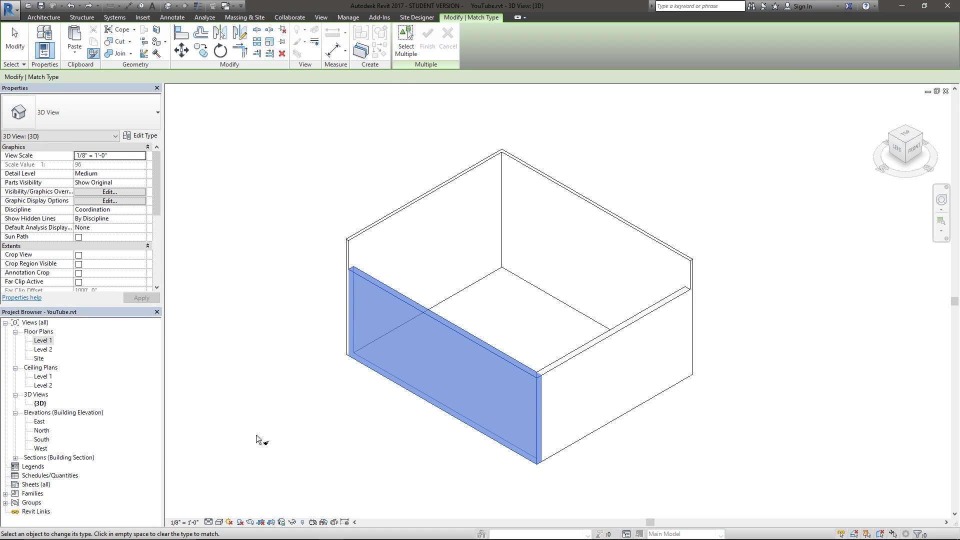
click(591, 202)
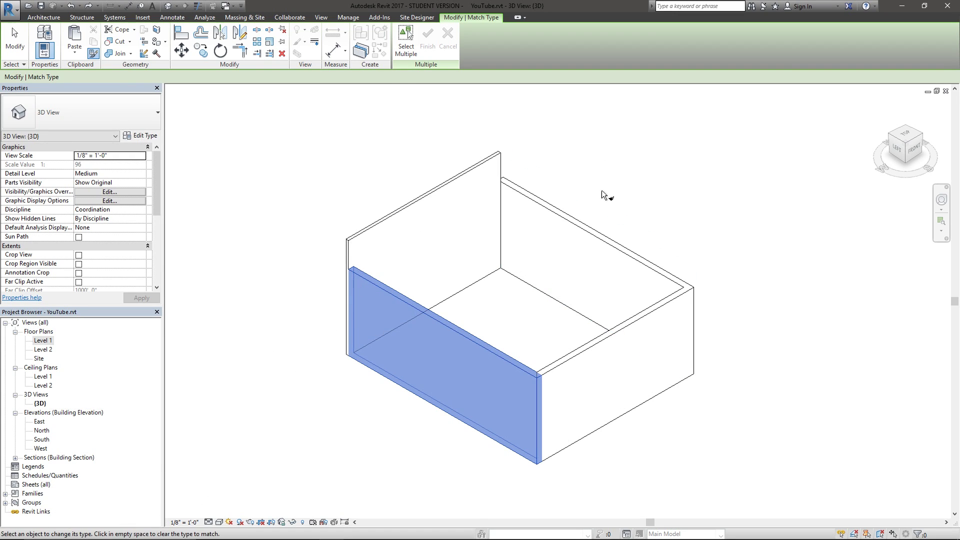
click(498, 354)
key(Escape)
Step: Check the front wall's and right back wall's types in Properties
click(498, 356)
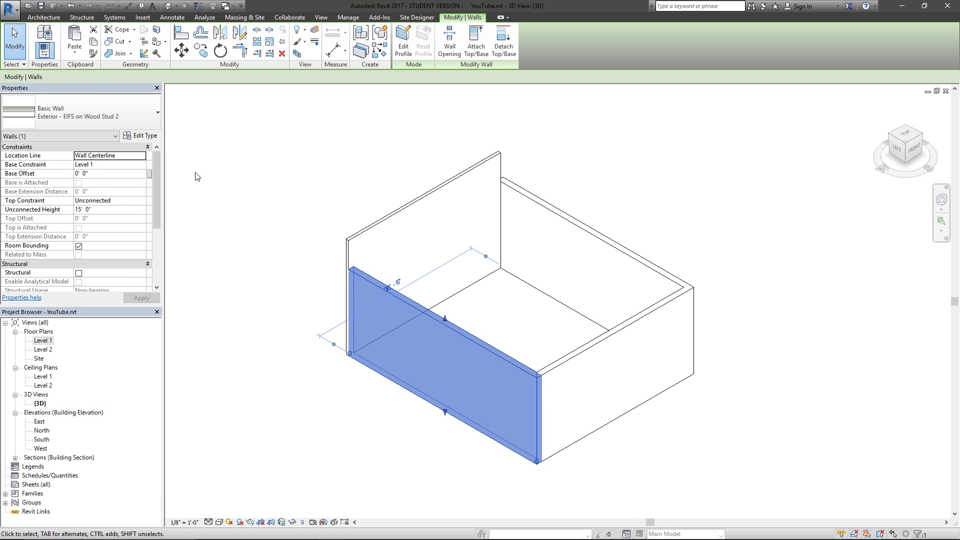
click(644, 192)
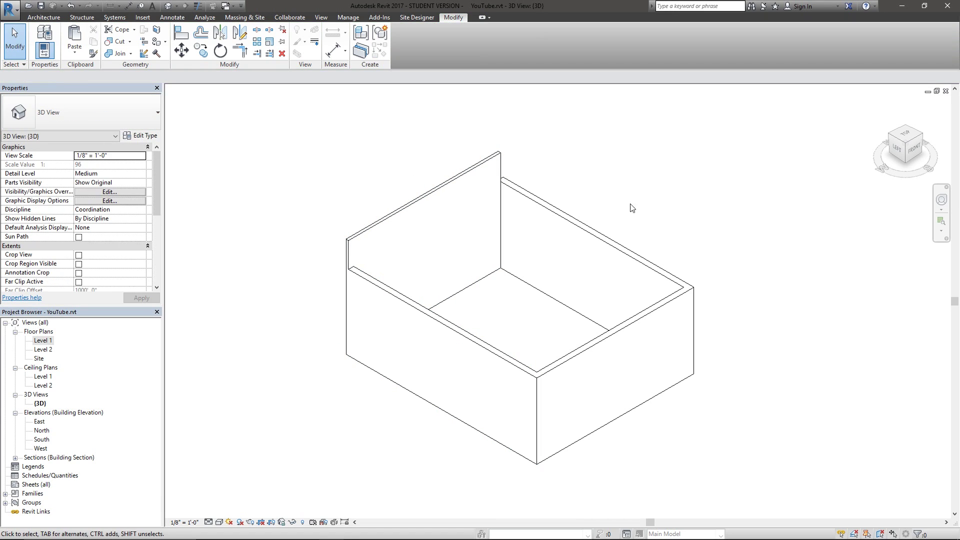
click(604, 243)
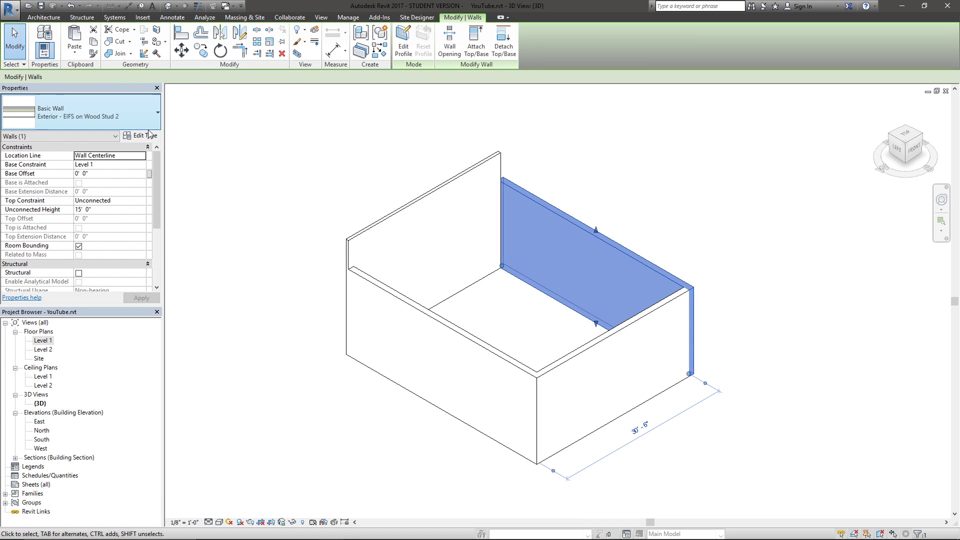
click(628, 176)
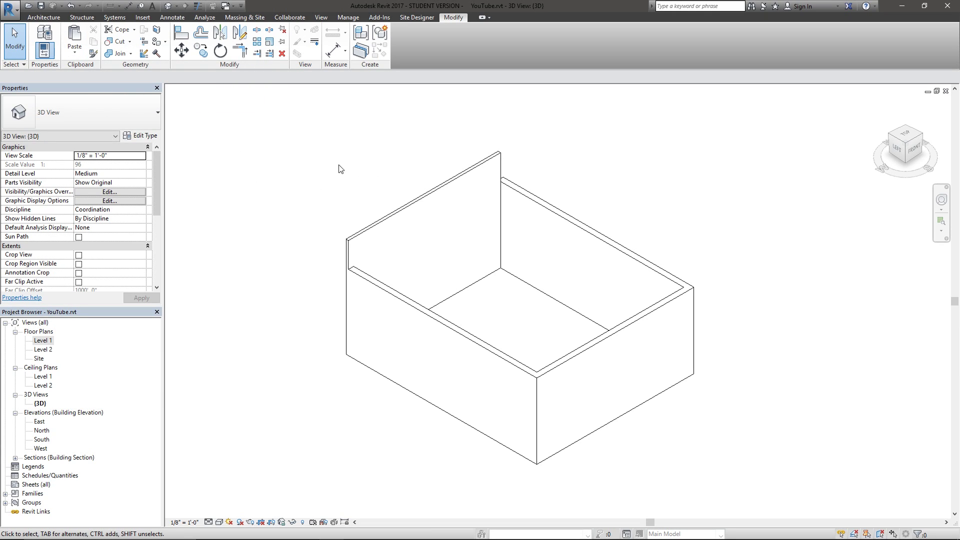
Step: Select both front walls and paste them Aligned to Selected Levels onto Level 2
click(76, 53)
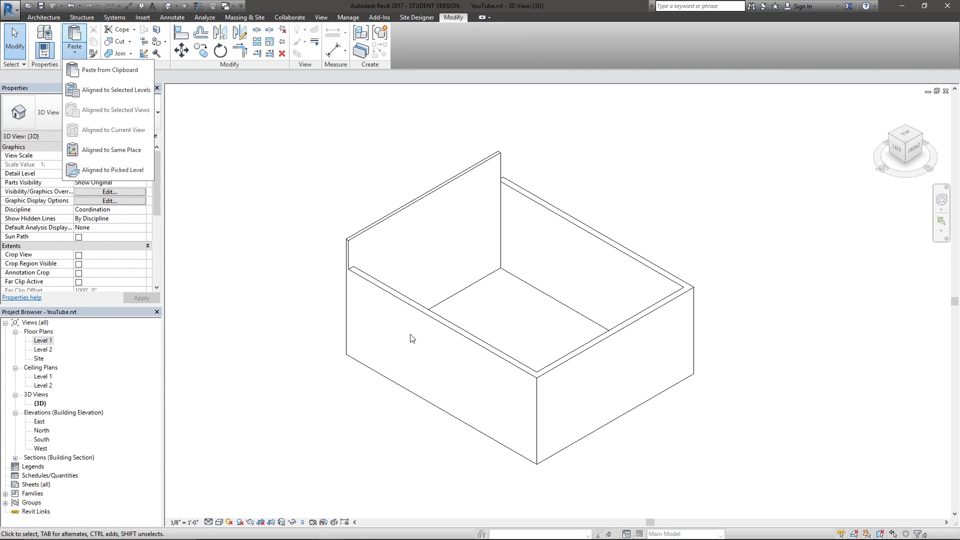
click(508, 314)
drag(549, 354, 352, 452)
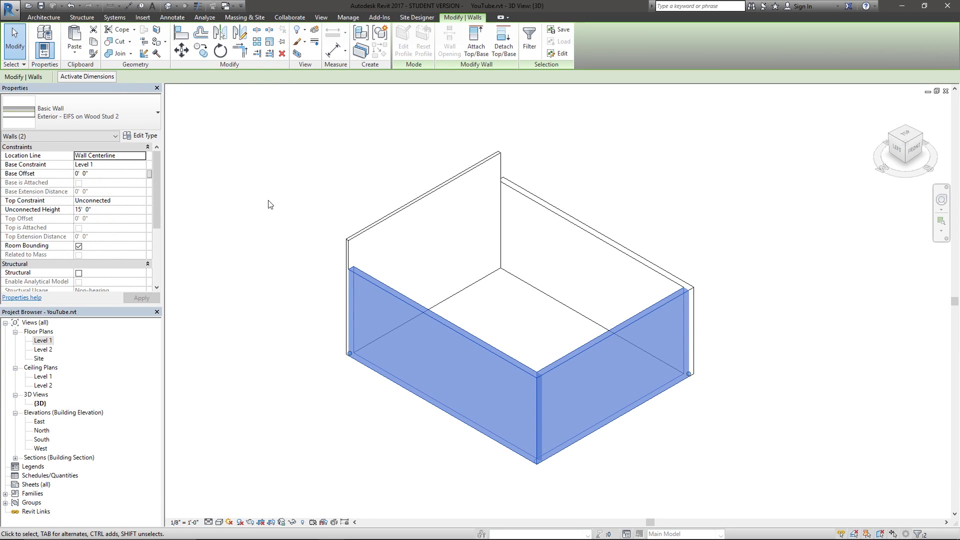
click(75, 50)
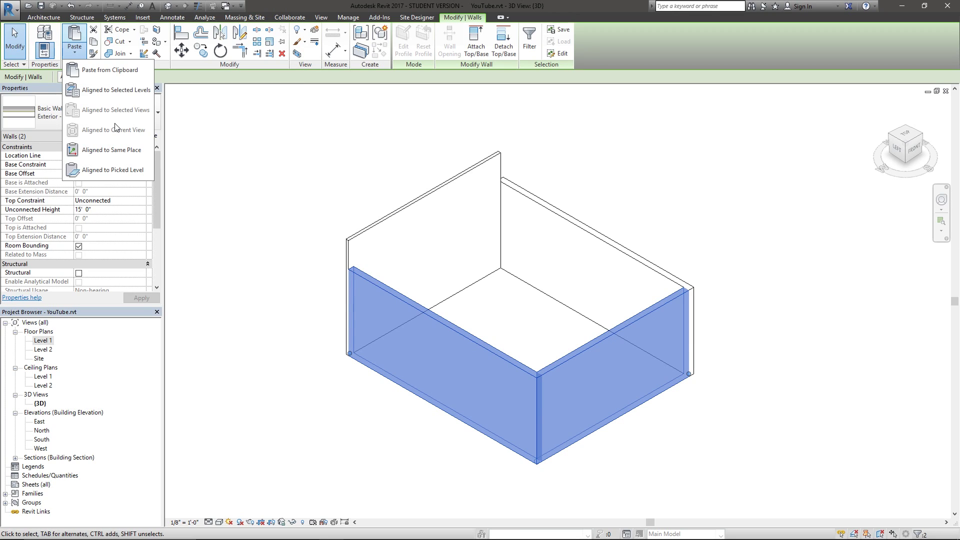
click(118, 90)
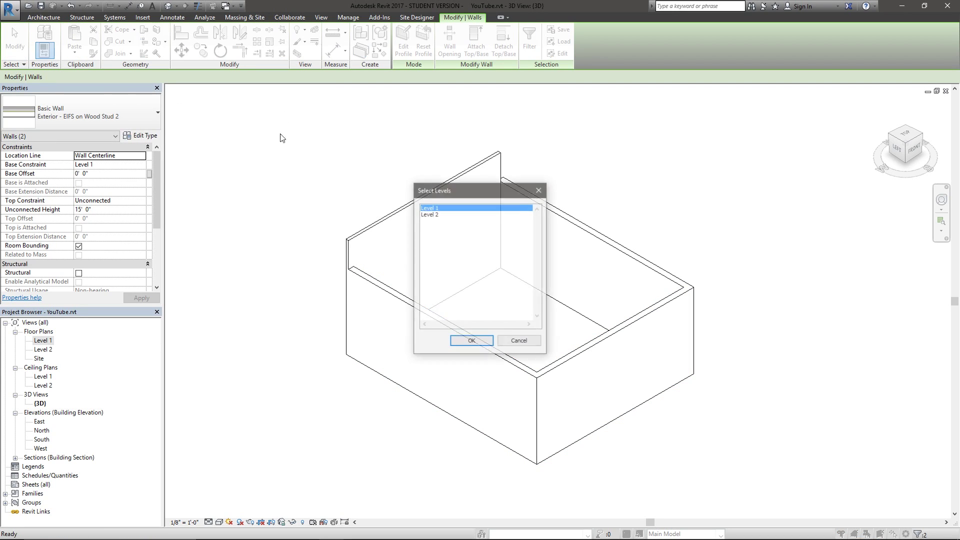
click(446, 214)
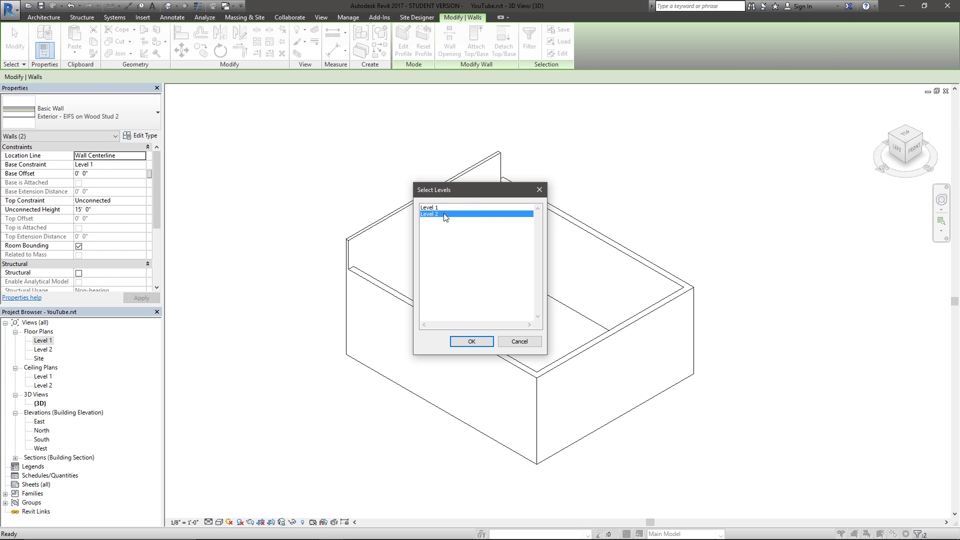
click(471, 342)
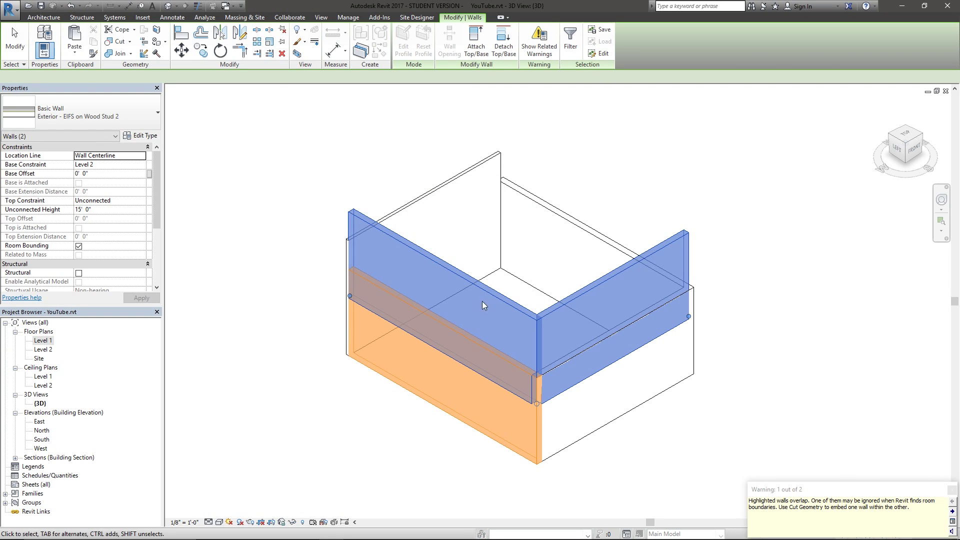
click(624, 464)
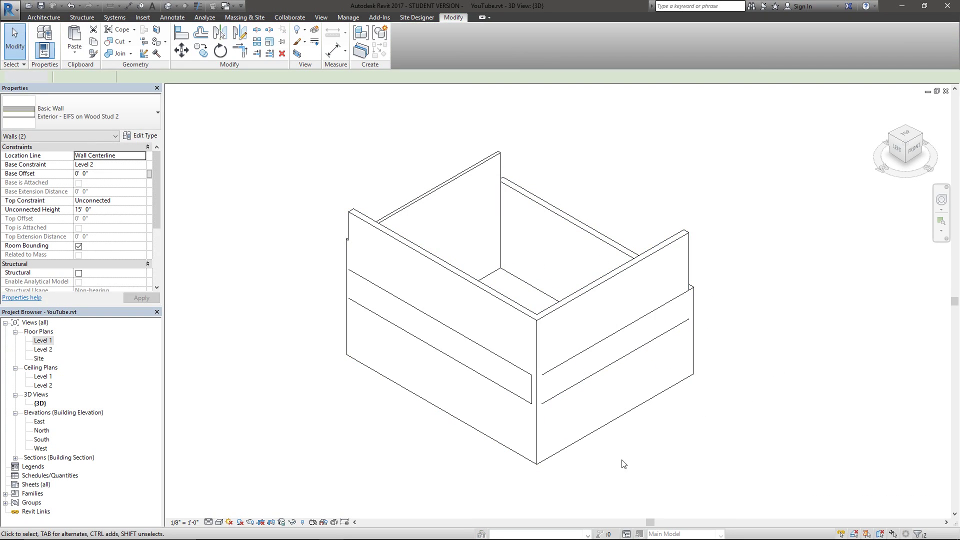
Step: Select the four lower walls, including both back walls and both front walls
click(541, 441)
click(746, 429)
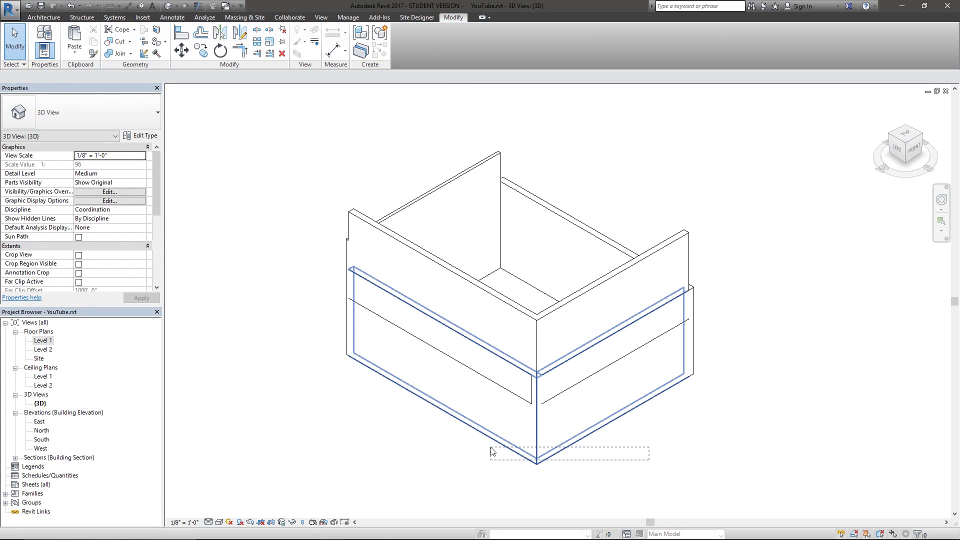
click(541, 468)
ctrl+drag(540, 468, 392, 424)
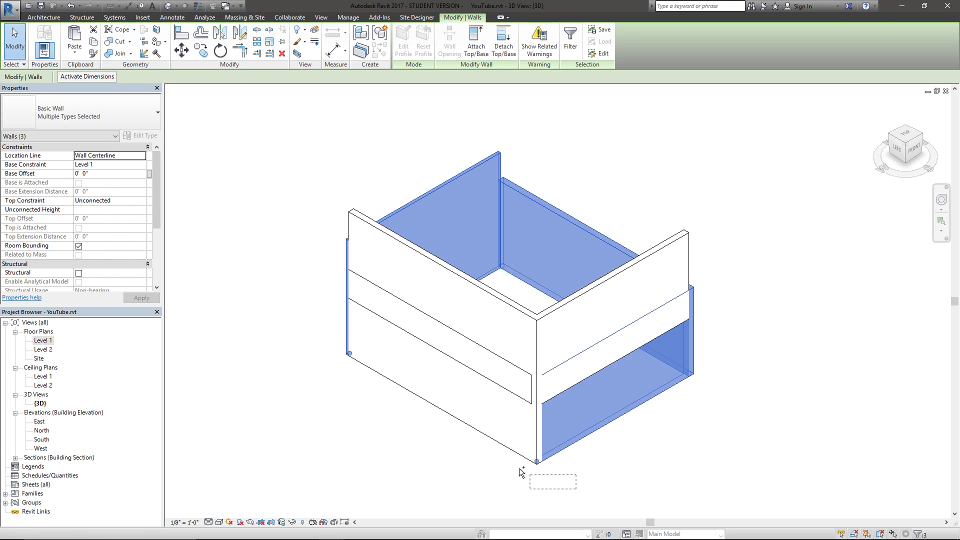
ctrl+click(507, 450)
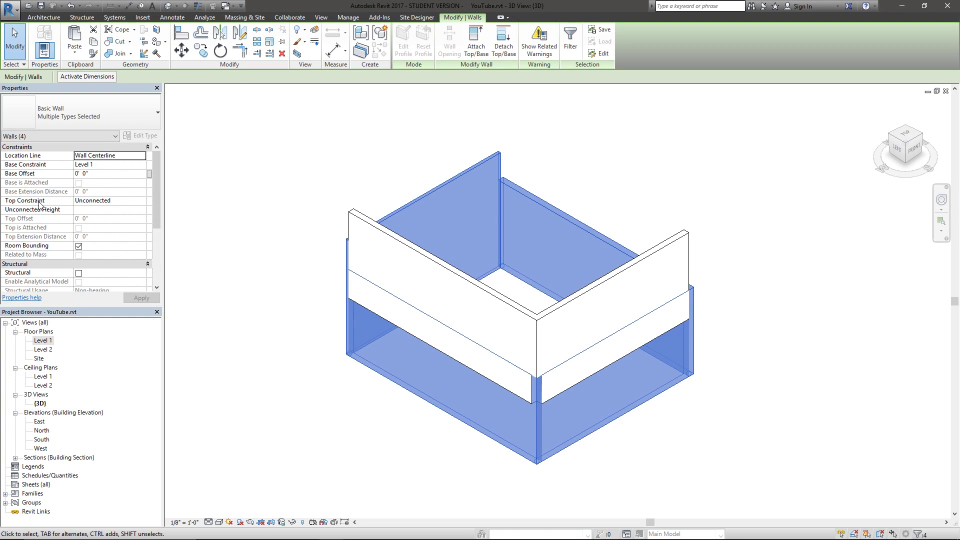
Step: Set the selected walls' Top Constraint to 'Up to level: Level 2' and apply
click(140, 200)
click(116, 227)
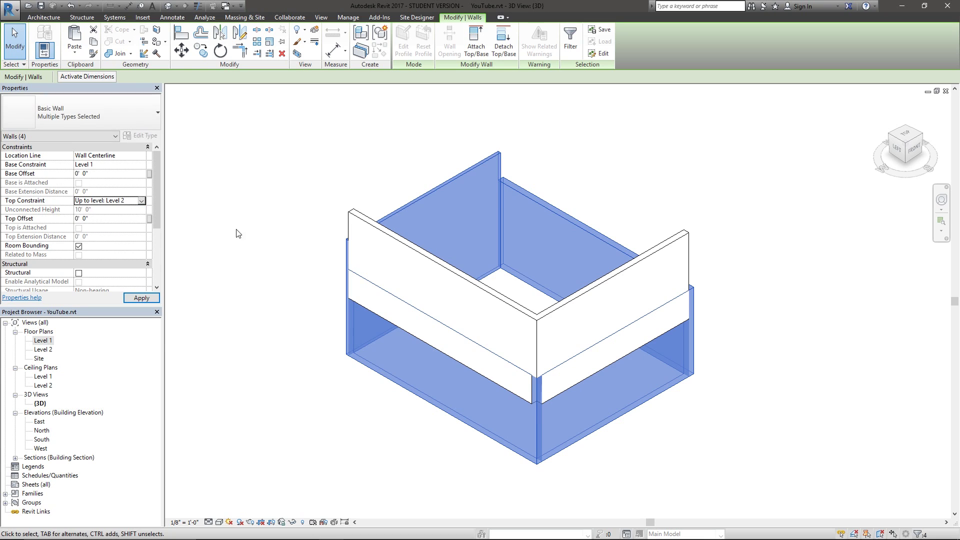
click(724, 408)
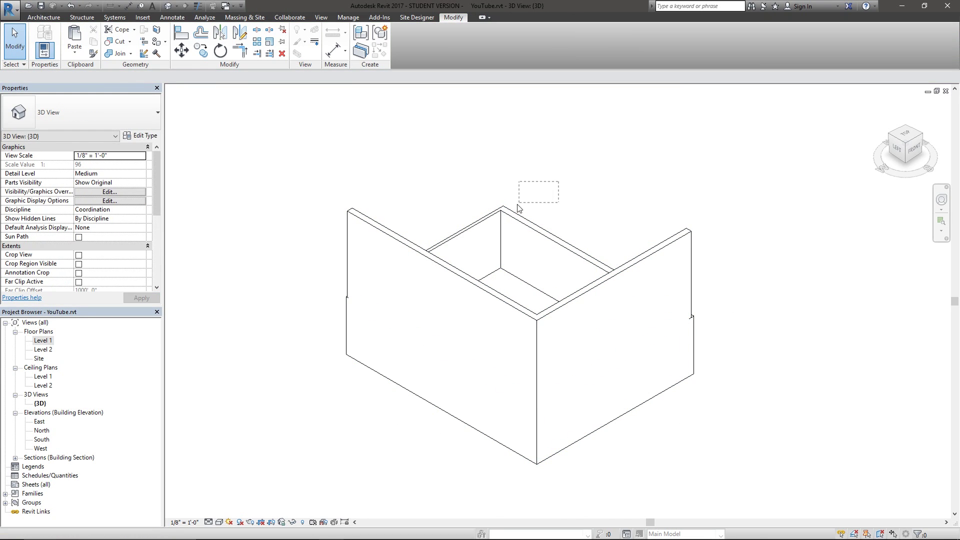
Step: Paste the two back-corner walls Aligned to Selected Levels onto Level 2
click(497, 221)
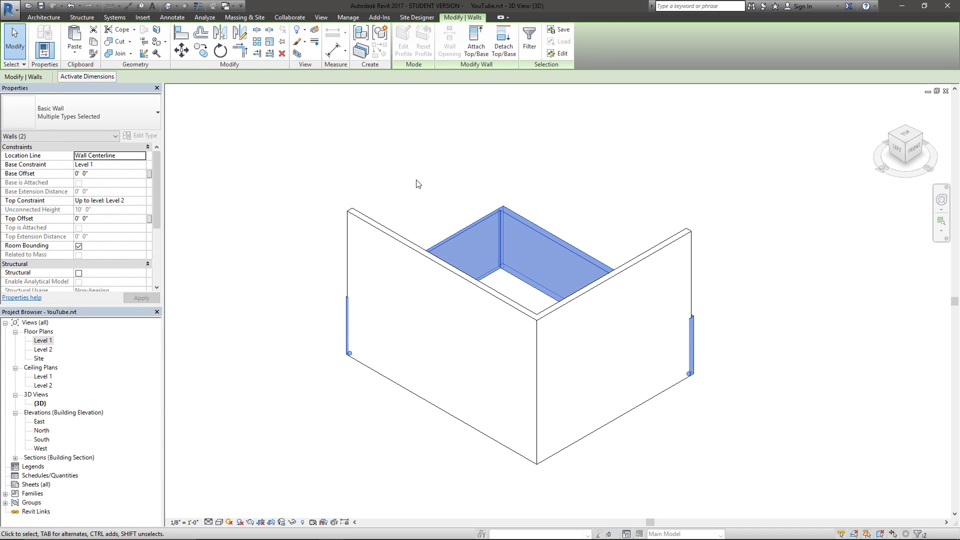
click(74, 50)
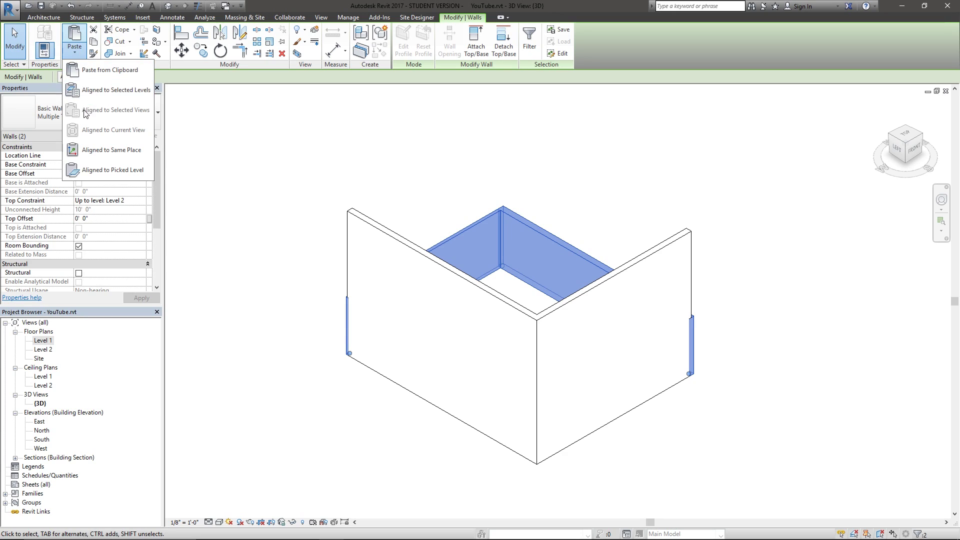
click(112, 98)
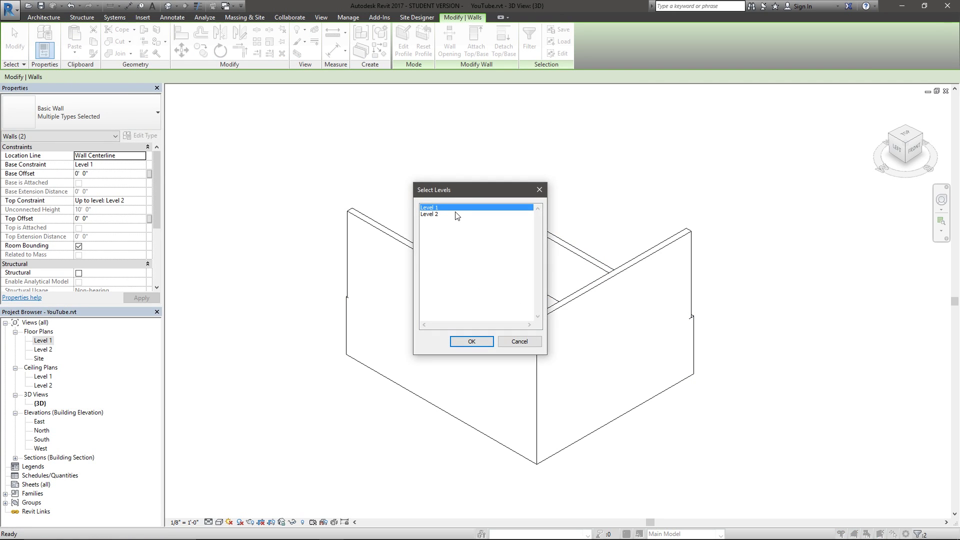
click(456, 214)
click(472, 342)
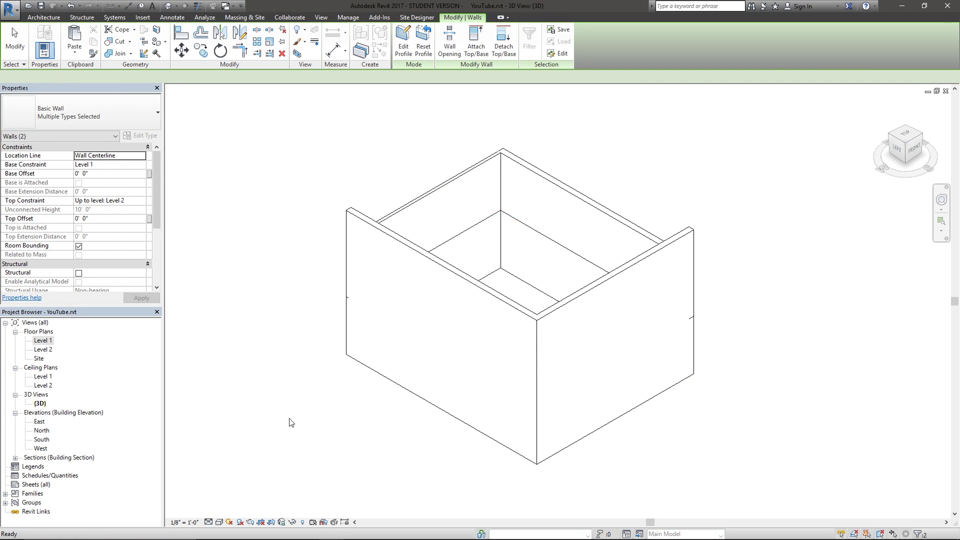
shift+middle_drag(349, 403, 748, 290)
Step: From a back-left corner view, select the upper left and front walls and show the Paste options
key(Escape)
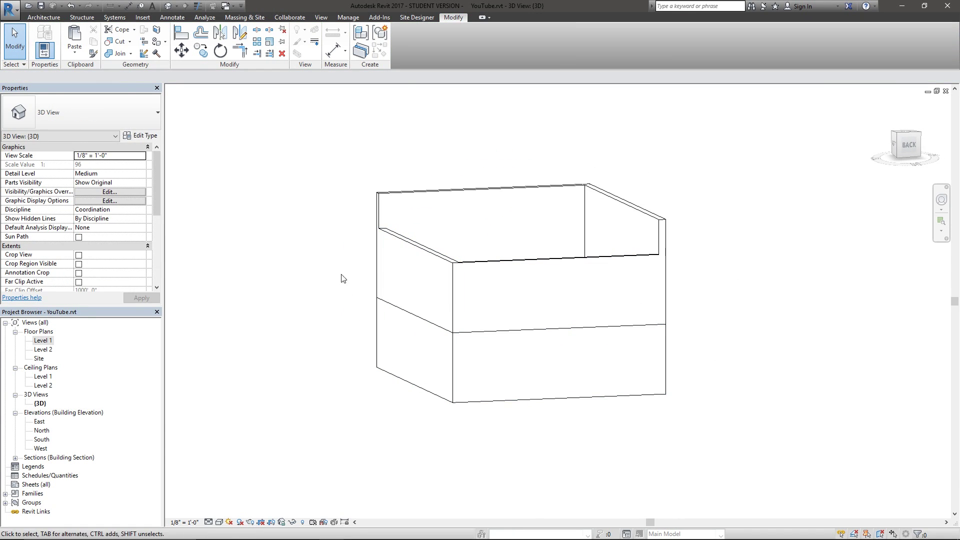
shift+middle_drag(542, 154, 379, 275)
click(385, 270)
ctrl+click(505, 322)
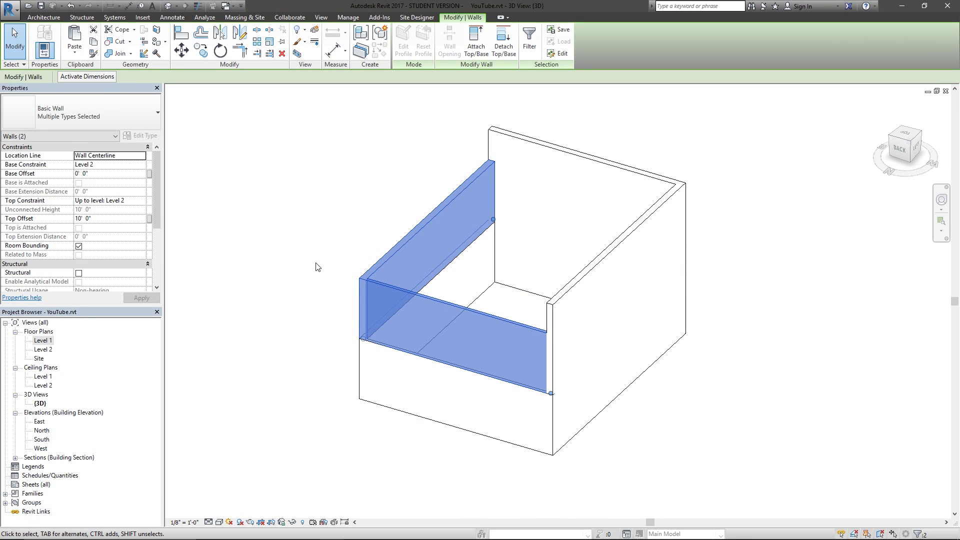
click(75, 56)
click(76, 56)
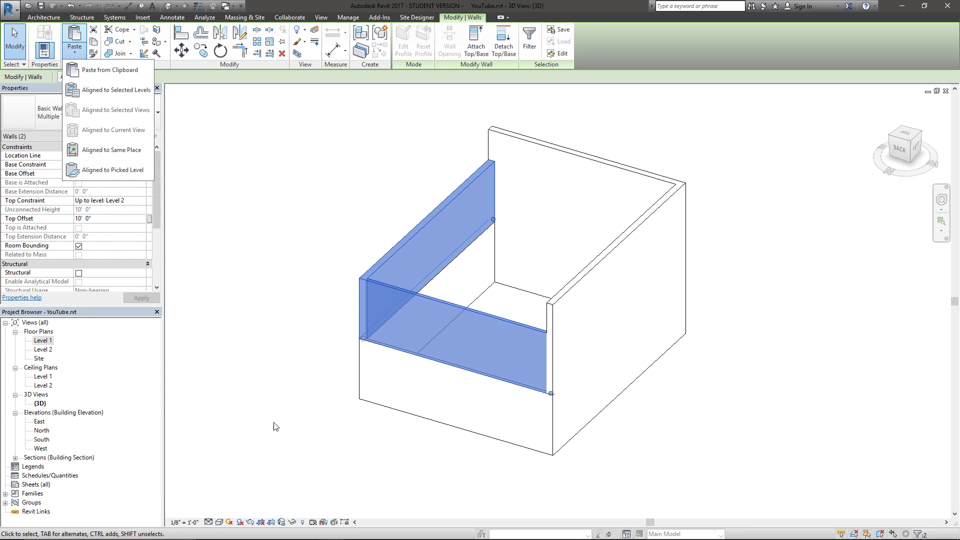
Step: Open the Level 2 floor plan and select its top wall
click(269, 347)
double_click(44, 349)
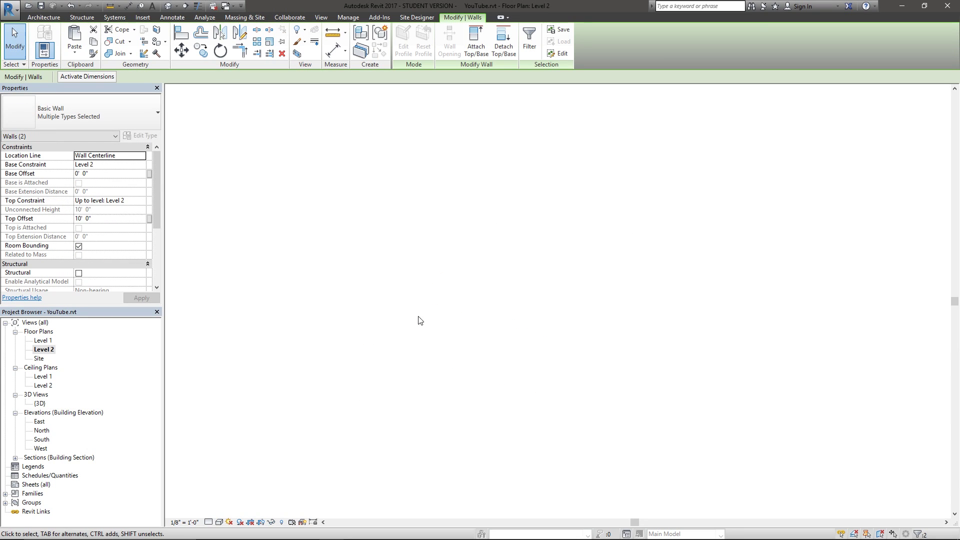
scroll(575, 221, up, 5)
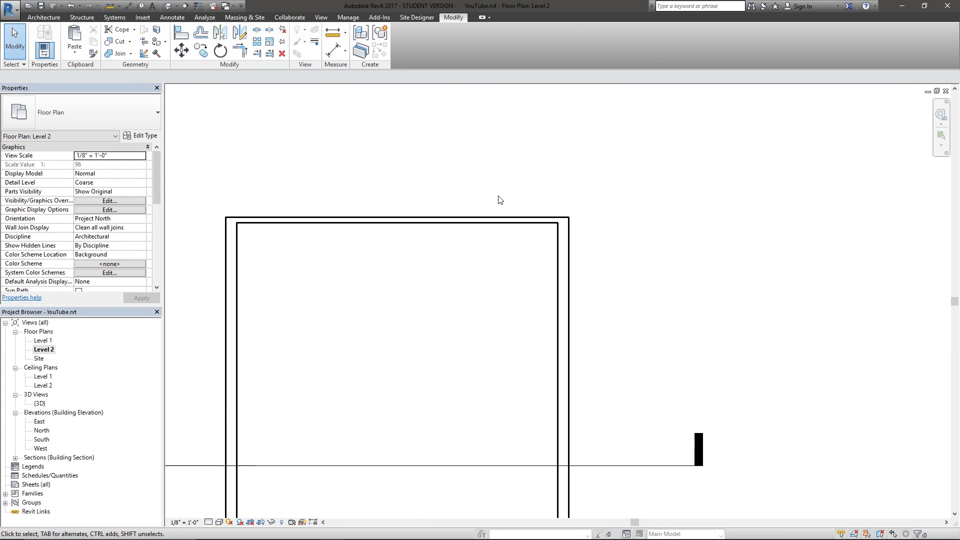
click(531, 225)
scroll(445, 180, up, 2)
middle_drag(360, 265, 574, 170)
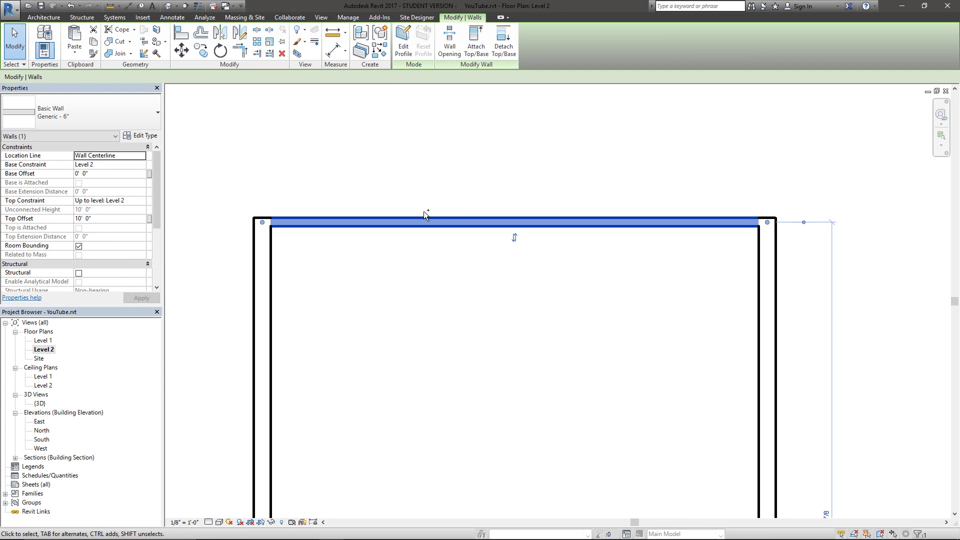
Step: Paste the top wall Aligned to Same Place, move it to reveal the duplicate, then undo
click(75, 50)
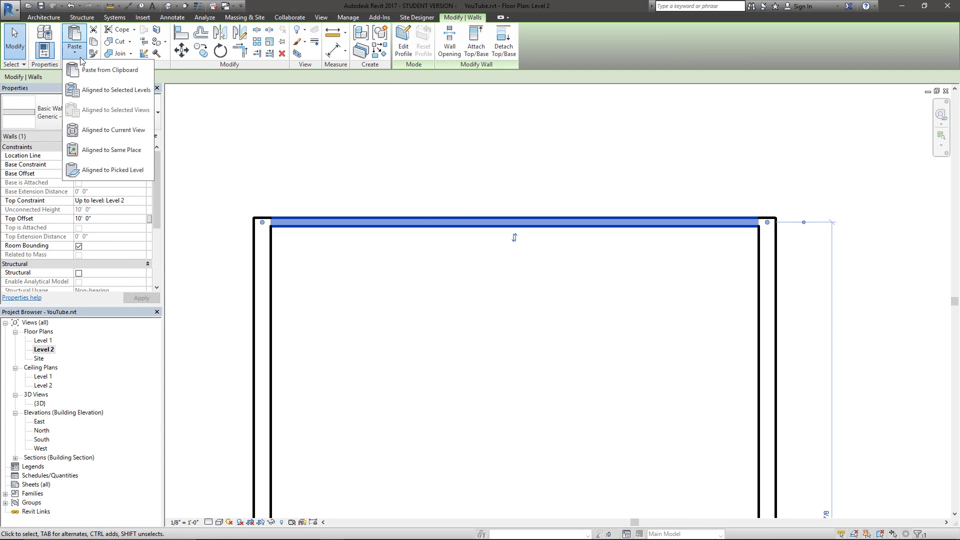
click(122, 153)
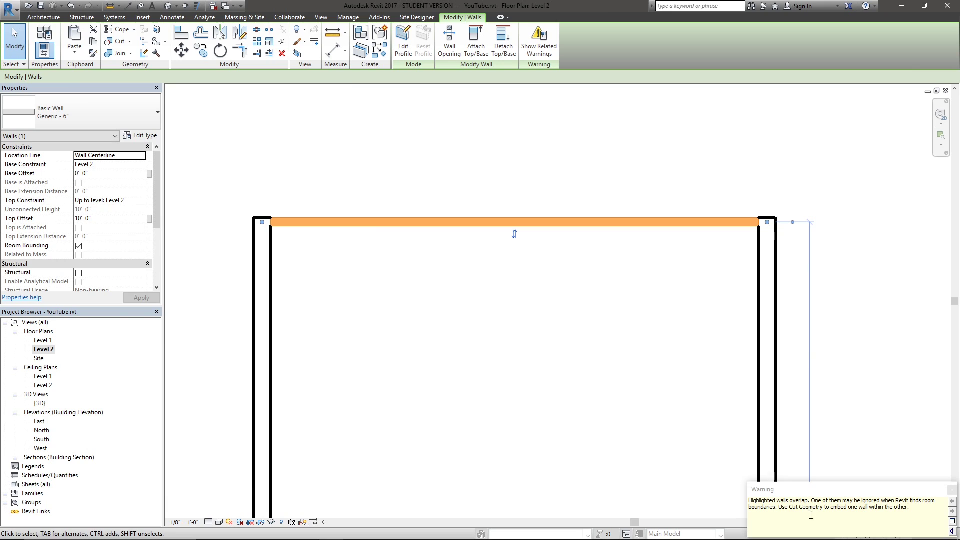
click(421, 290)
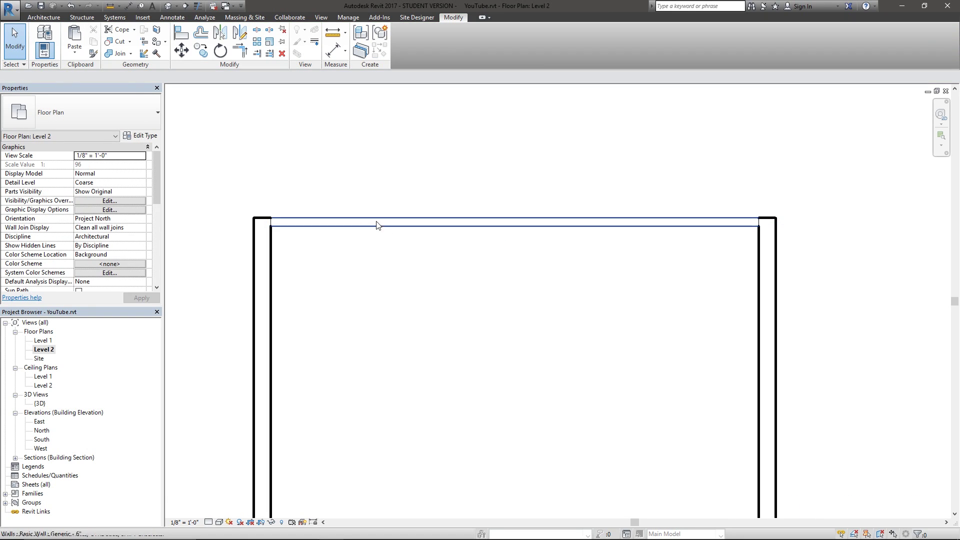
click(320, 221)
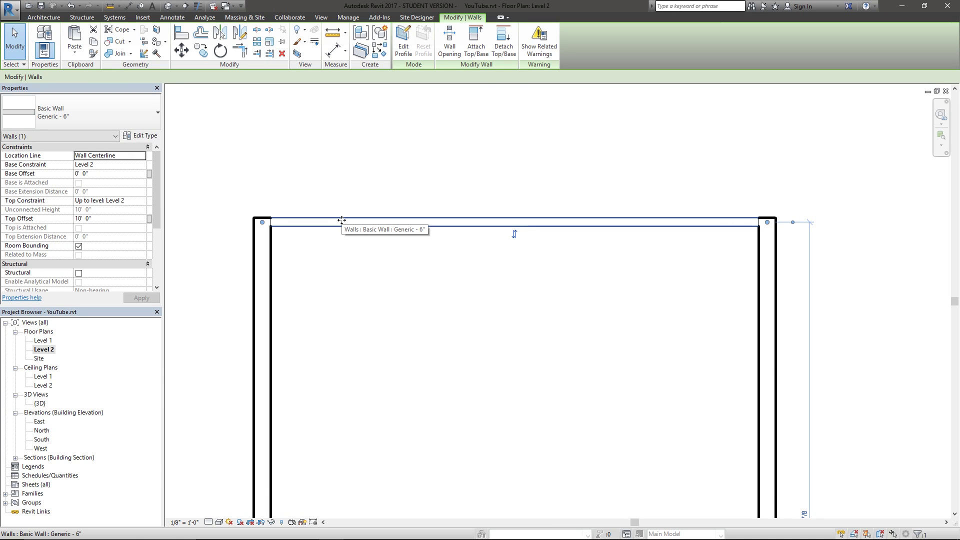
drag(345, 217, 358, 162)
click(510, 220)
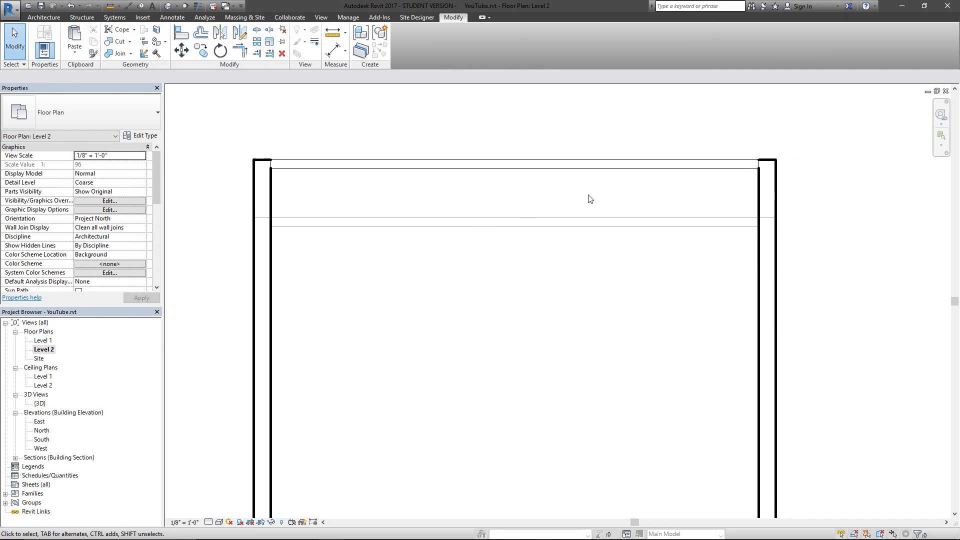
key(ctrl+z)
Step: Clear the selection and switch back to the {3D} view
click(594, 224)
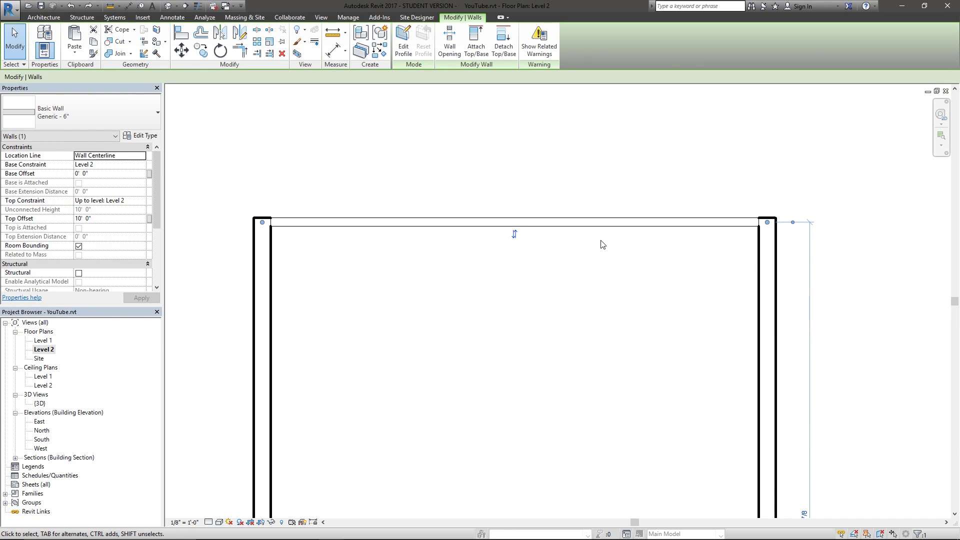
click(459, 306)
scroll(416, 180, down, 4)
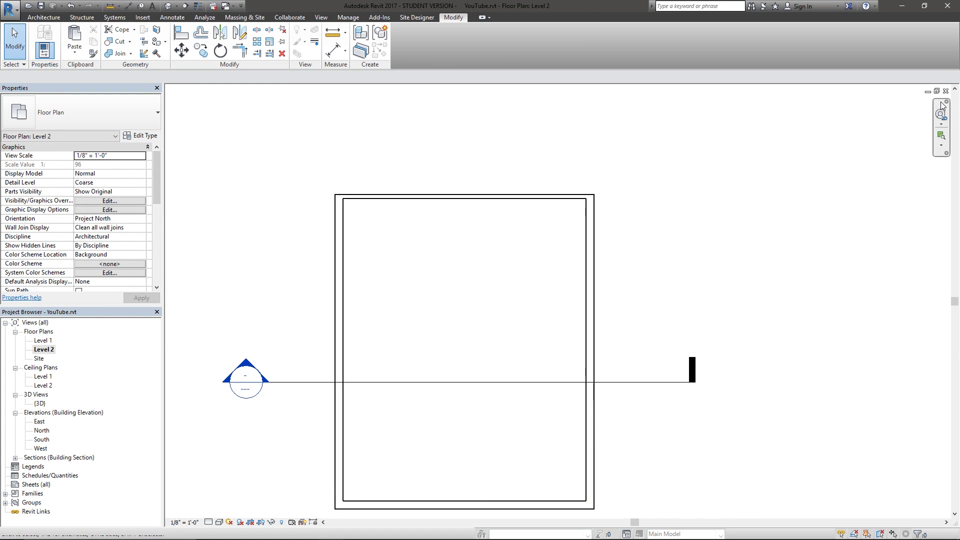
key(ctrl+Tab)
Step: Select the upper left and front walls in 3D, then open the Level 2 floor plan
shift+middle_drag(344, 316, 310, 250)
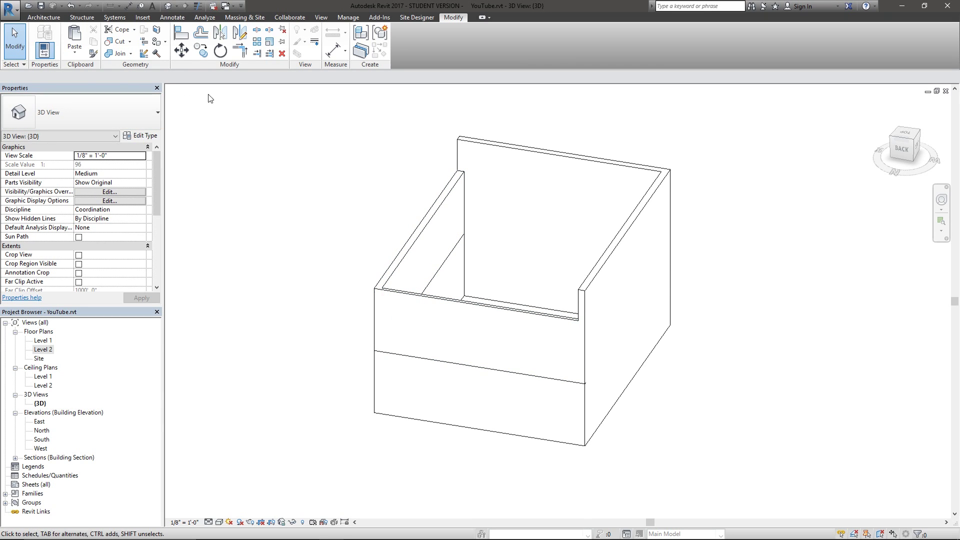
click(424, 302)
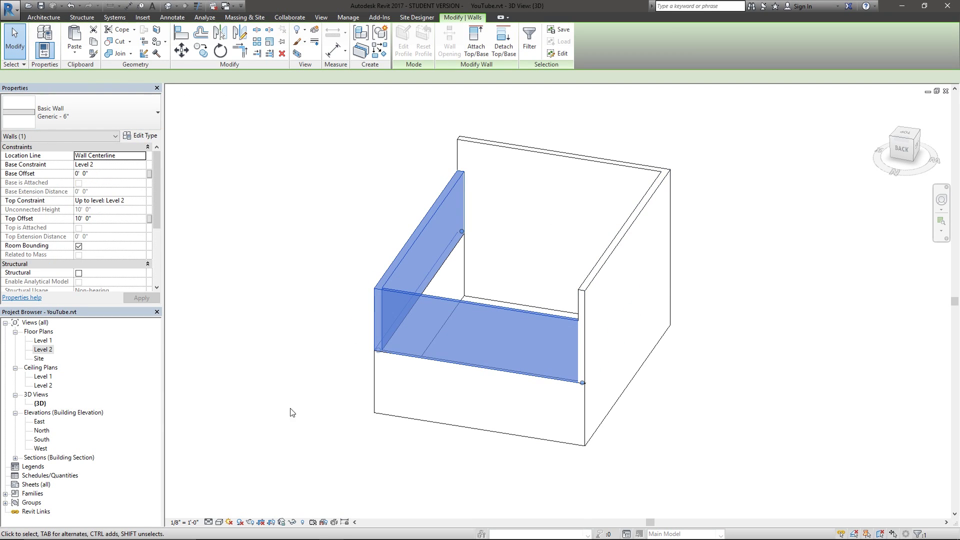
click(82, 55)
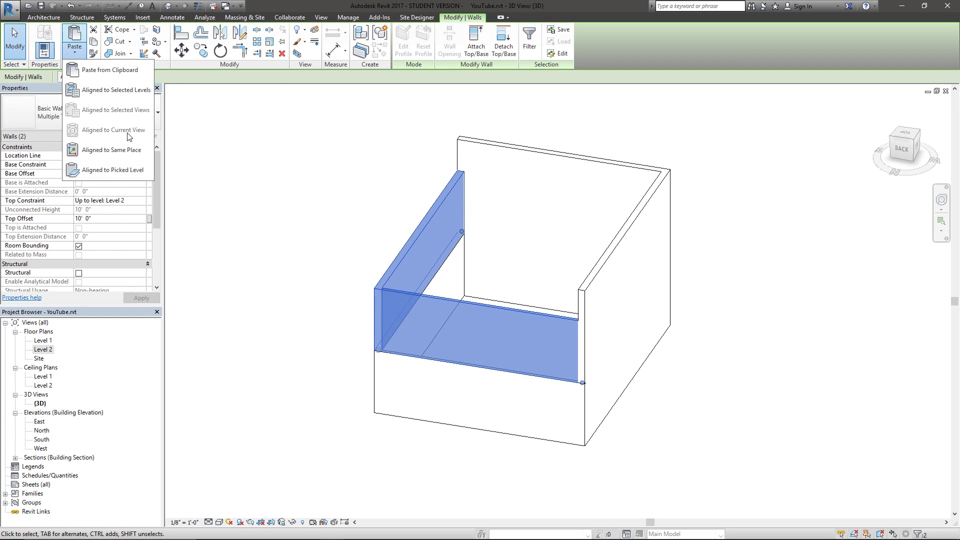
click(354, 263)
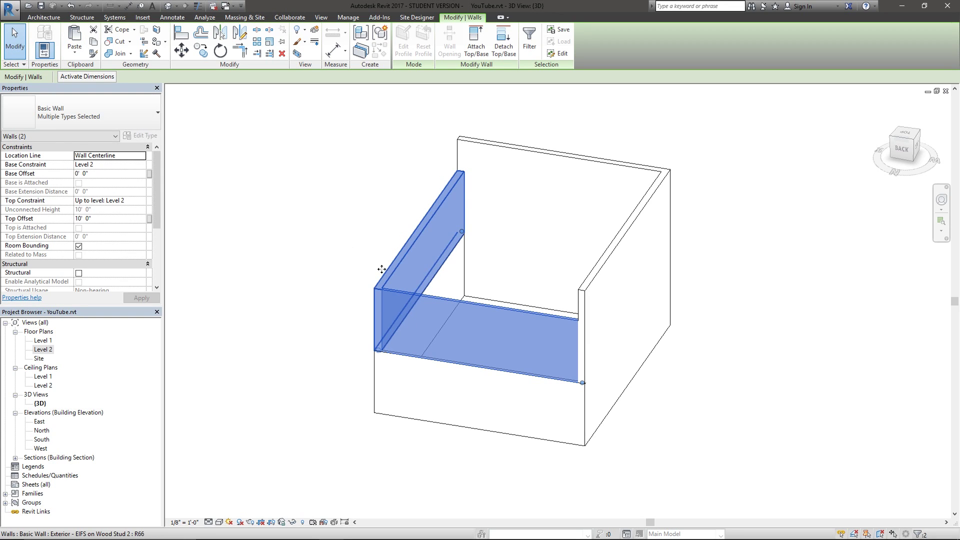
click(353, 246)
drag(396, 278, 335, 381)
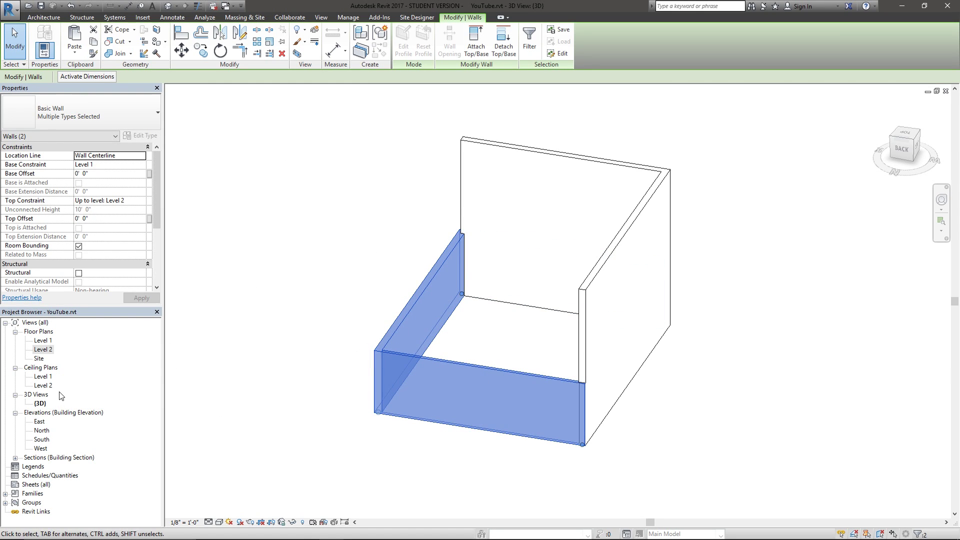
double_click(45, 351)
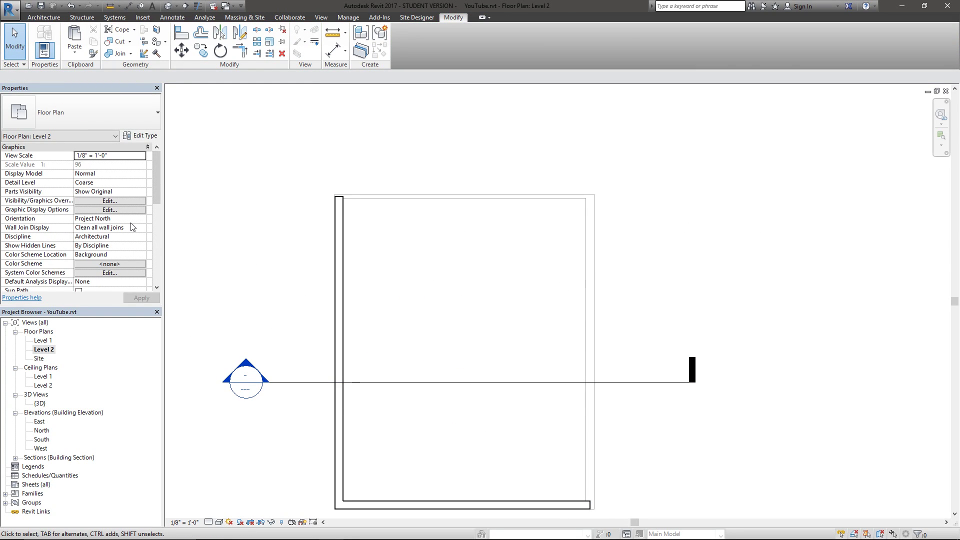
Step: Set the Level 2 plan's Underlay base level to None
scroll(106, 224, down, 2)
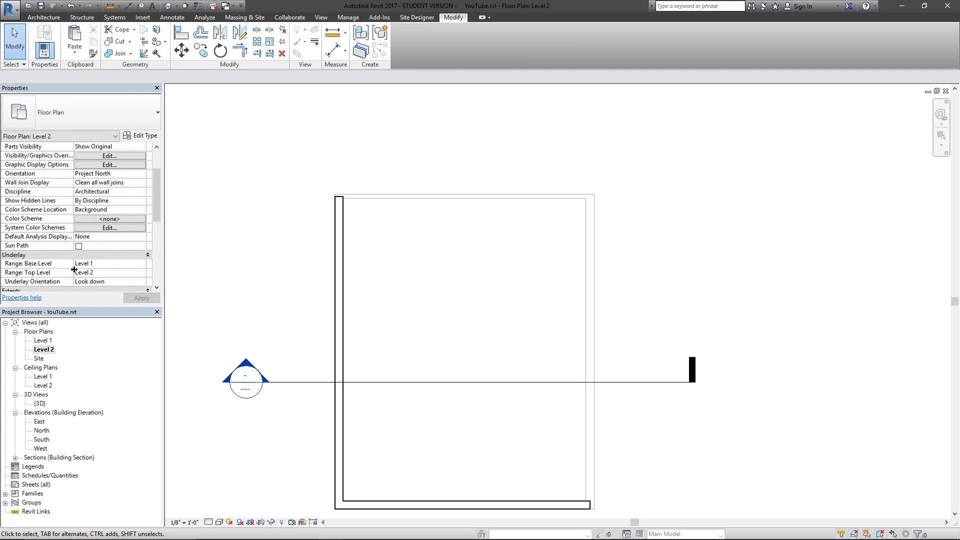
click(143, 265)
click(113, 273)
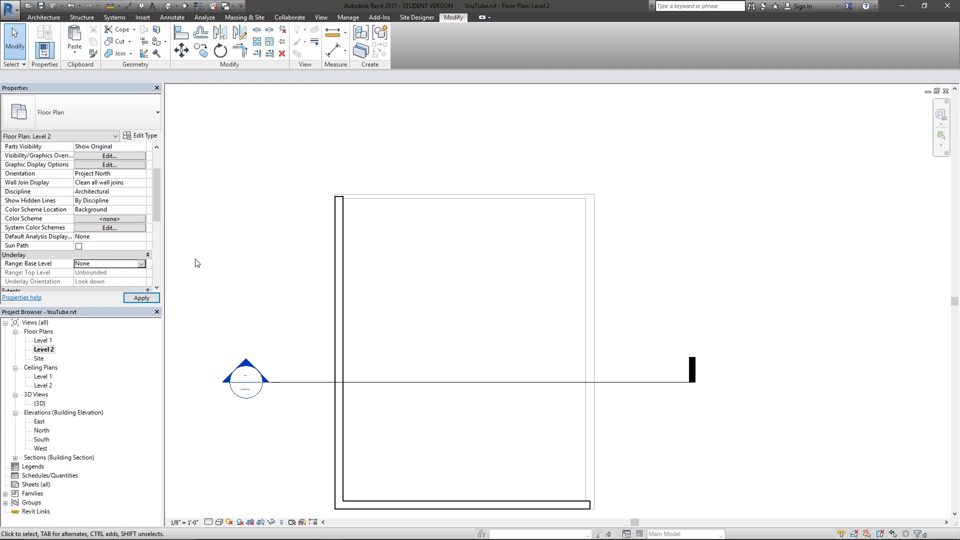
Step: Paste the copied walls Aligned to Current View to close the upper rectangle
scroll(575, 180, down, 1)
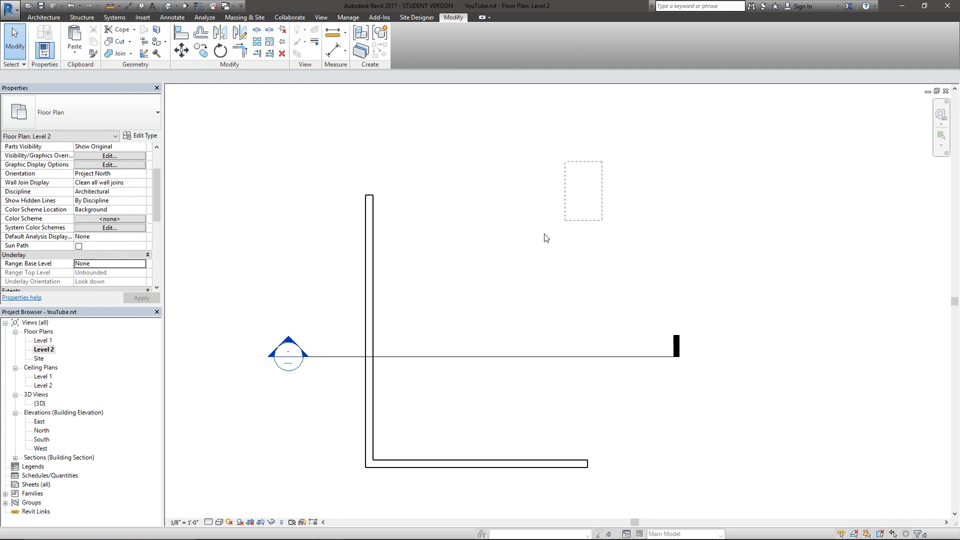
click(76, 53)
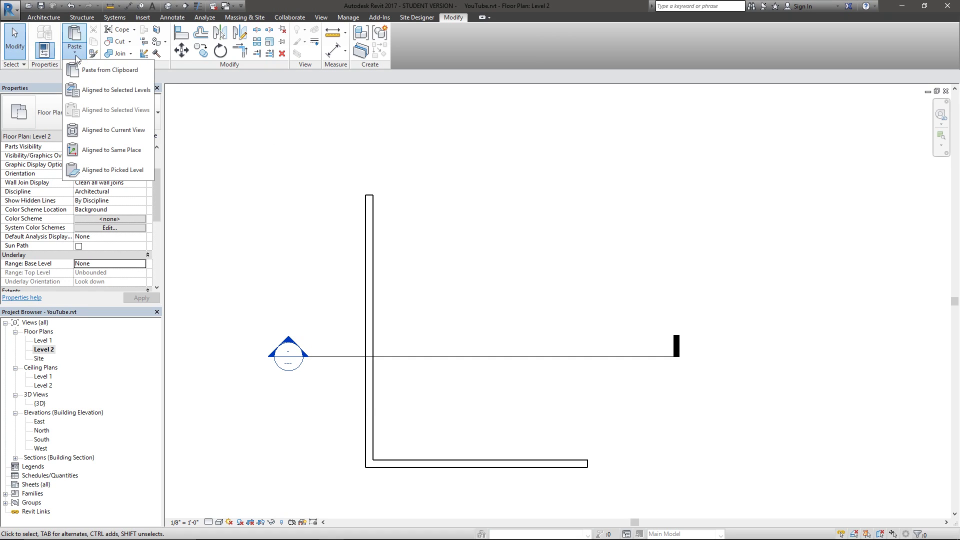
click(109, 130)
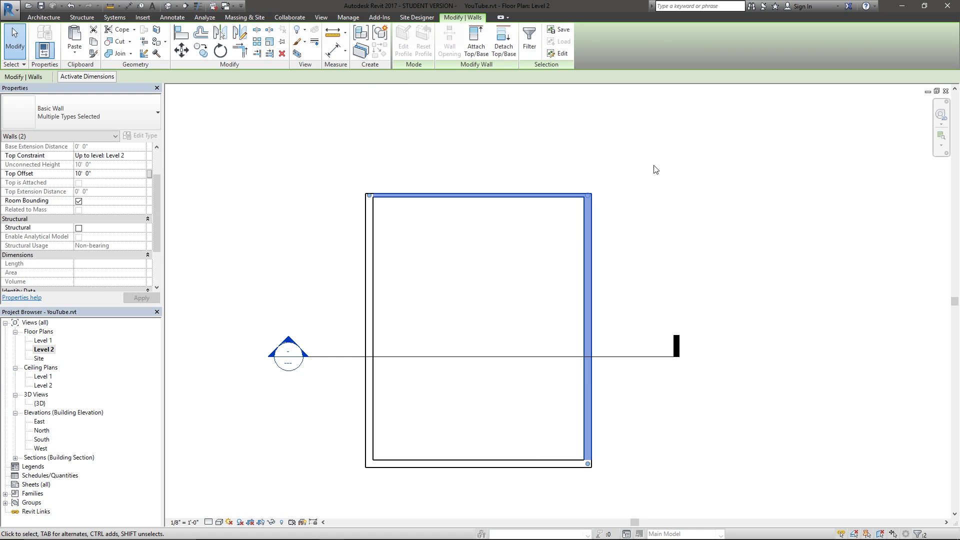
Step: In the 3D view, select the raised upper left and front walls
key(3)
key(d)
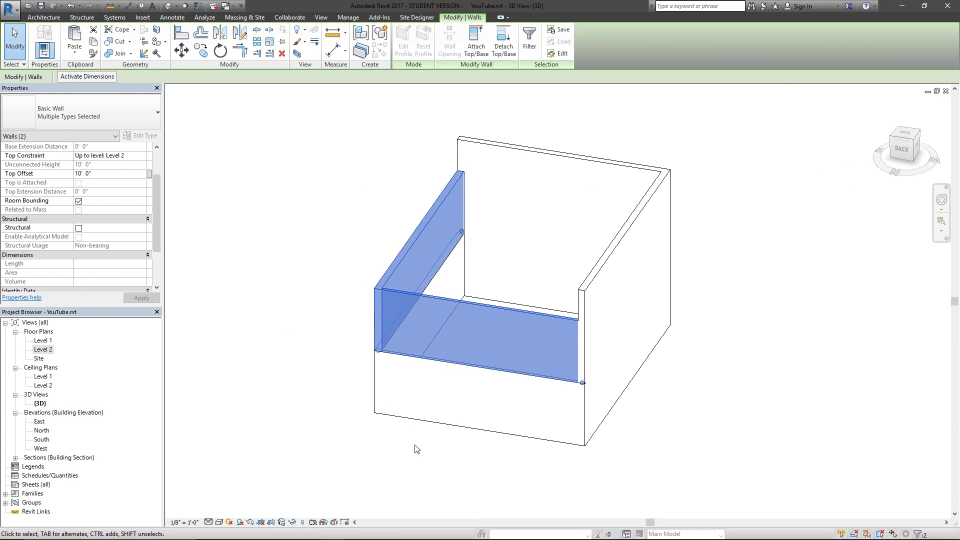
drag(408, 454, 344, 390)
click(329, 392)
click(429, 275)
click(430, 275)
Step: Dismiss the paste alignment choices, undo the raised walls, and reselect the two lower front walls
click(77, 50)
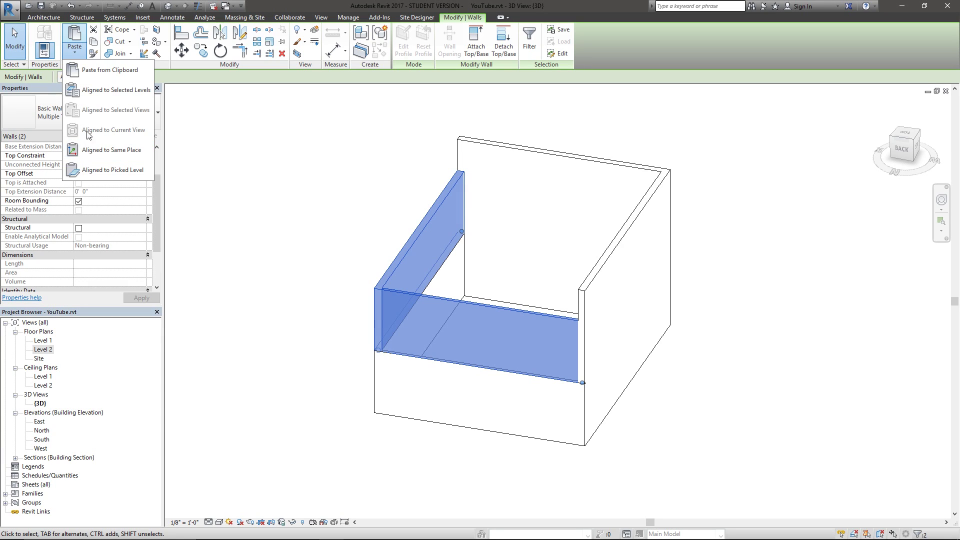
click(278, 251)
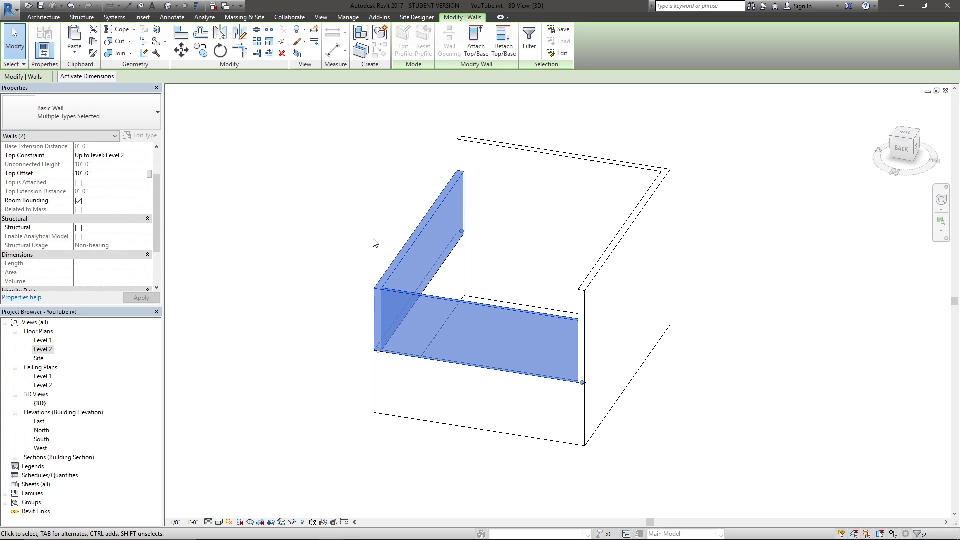
key(ctrl+z)
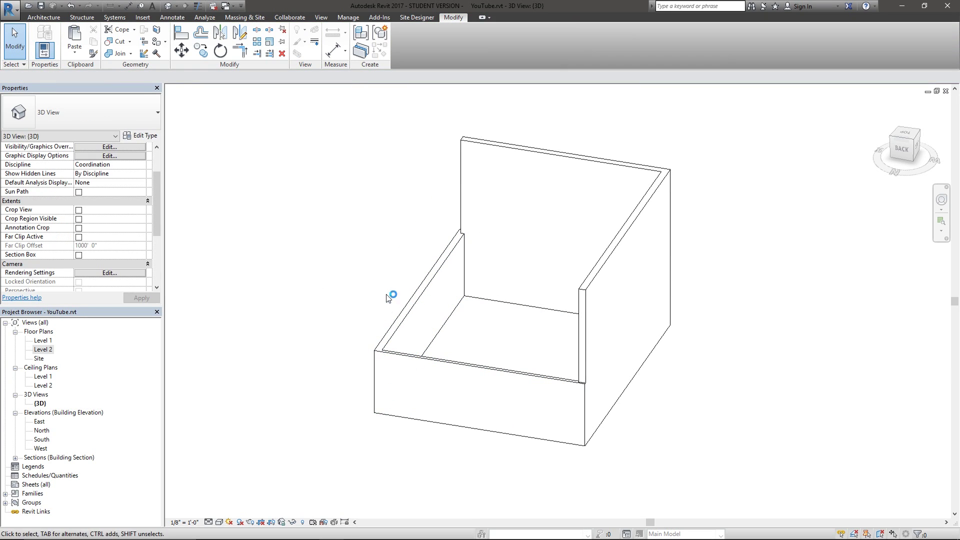
drag(399, 238, 277, 359)
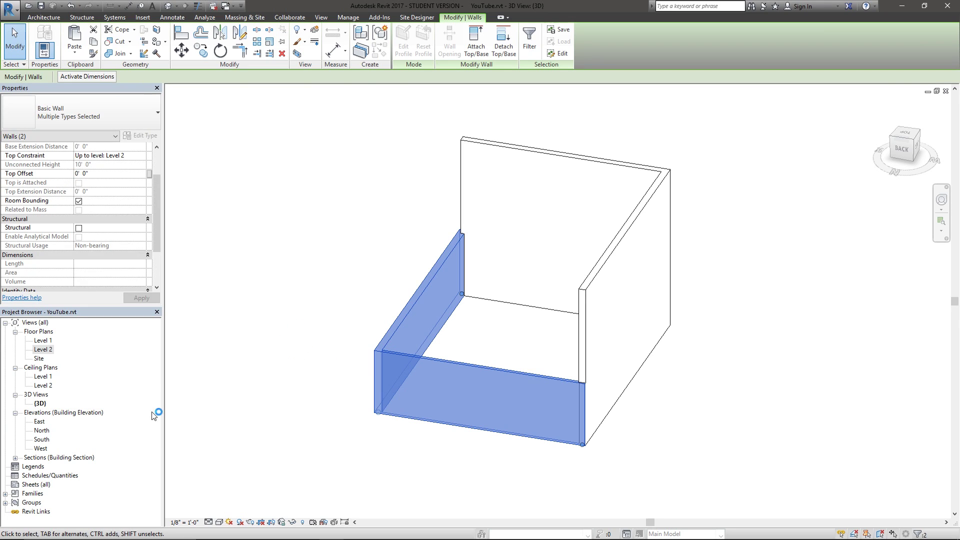
Step: In the North elevation, select the lower north wall
double_click(43, 441)
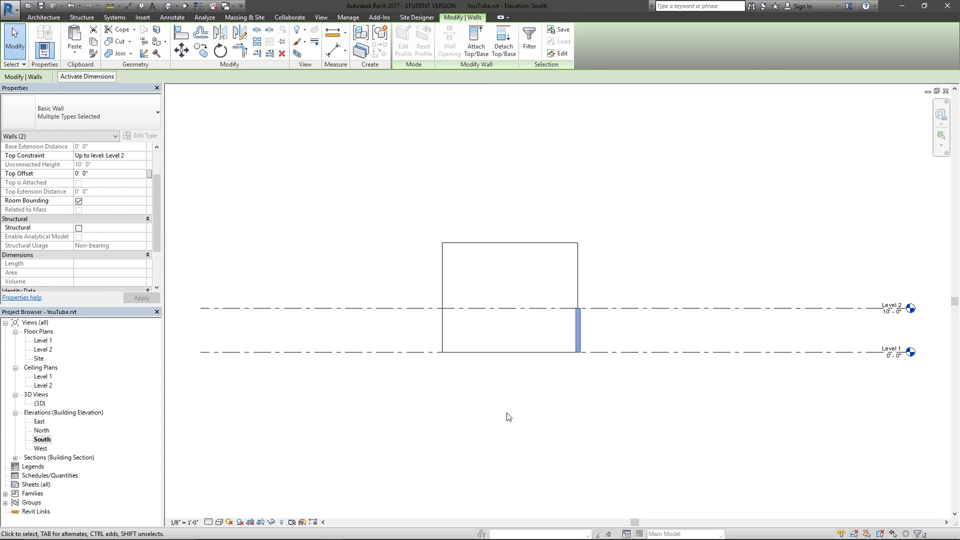
double_click(45, 431)
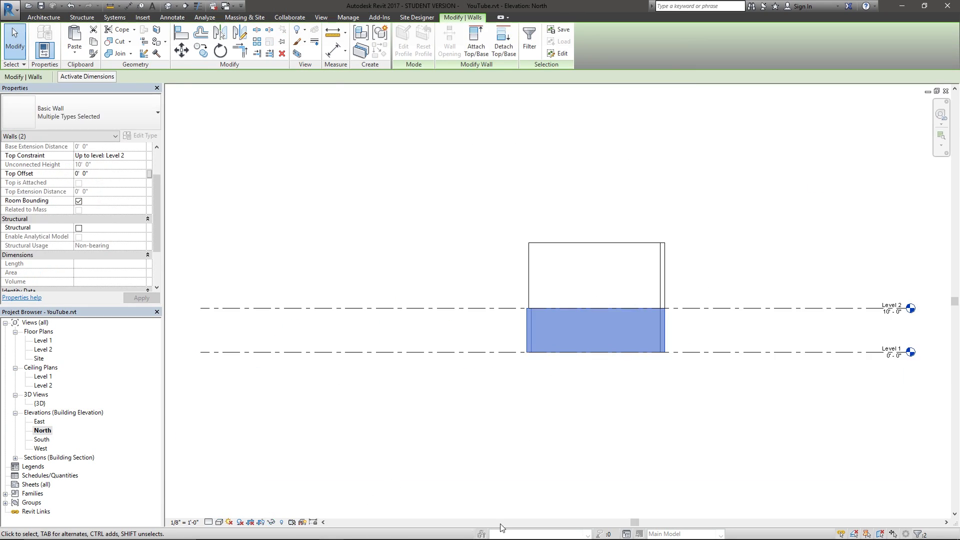
scroll(790, 260, up, 2)
middle_drag(796, 264, 629, 257)
click(540, 282)
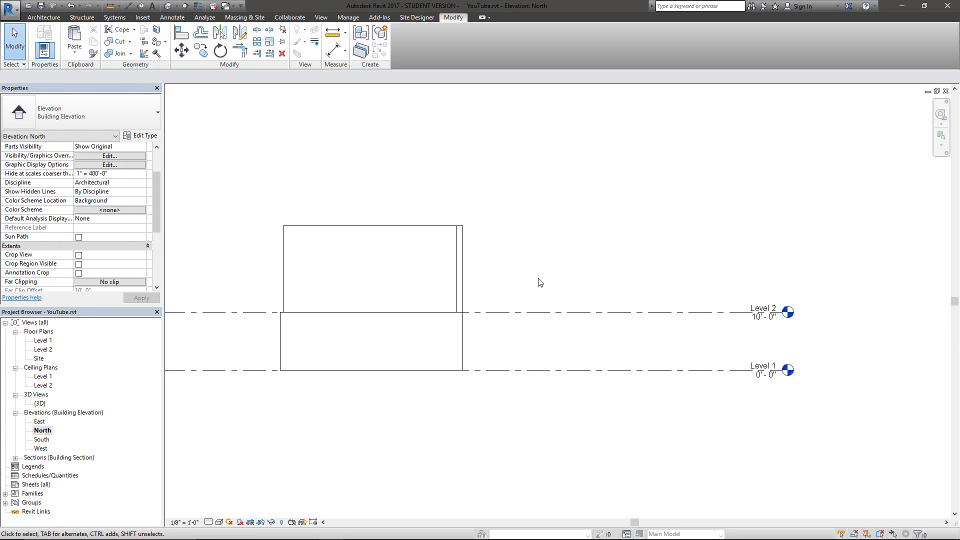
click(302, 324)
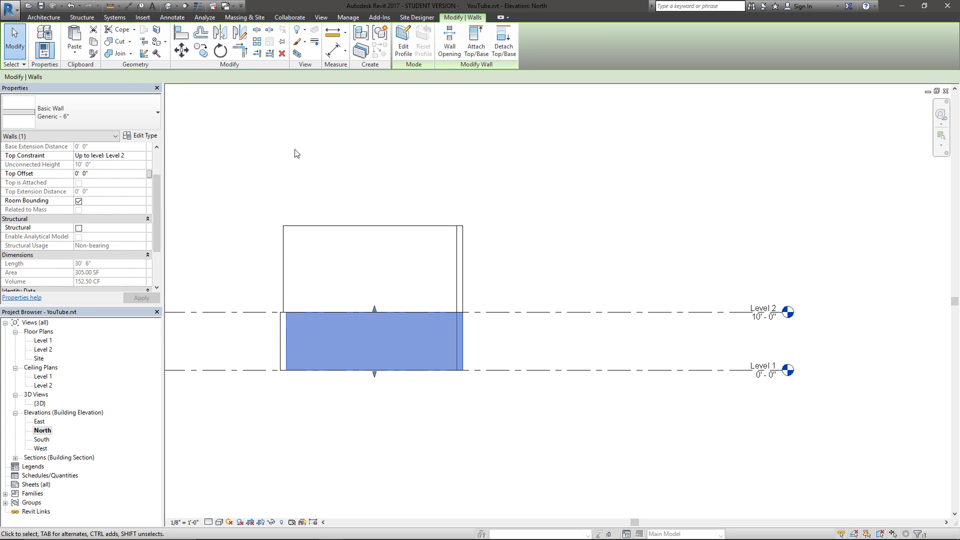
Step: Paste the wall Aligned to Picked Level, placing the copy on Level 2
click(75, 52)
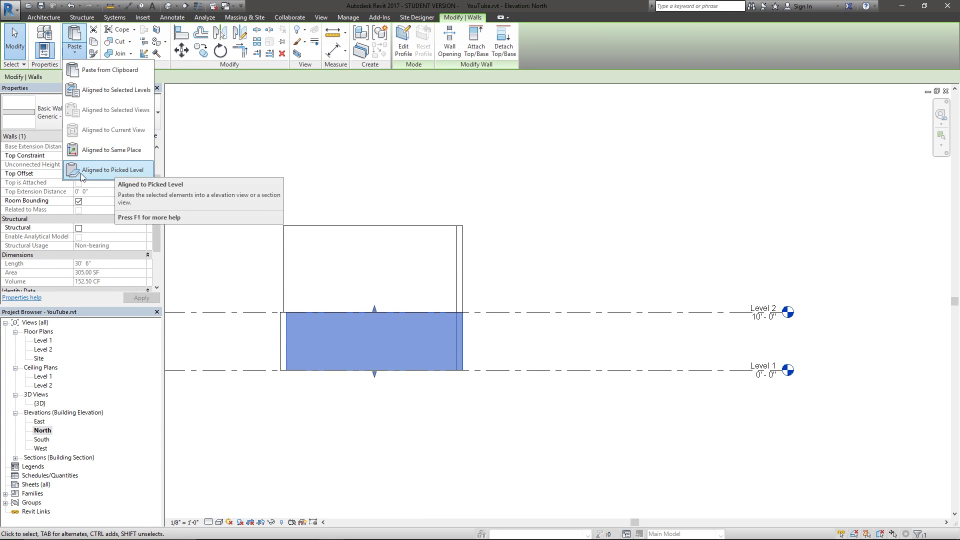
click(134, 174)
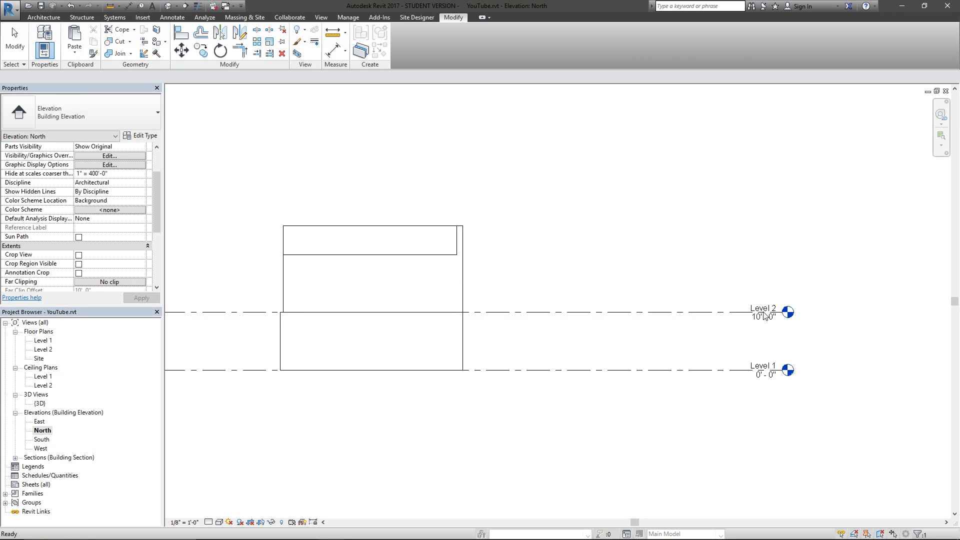
click(380, 302)
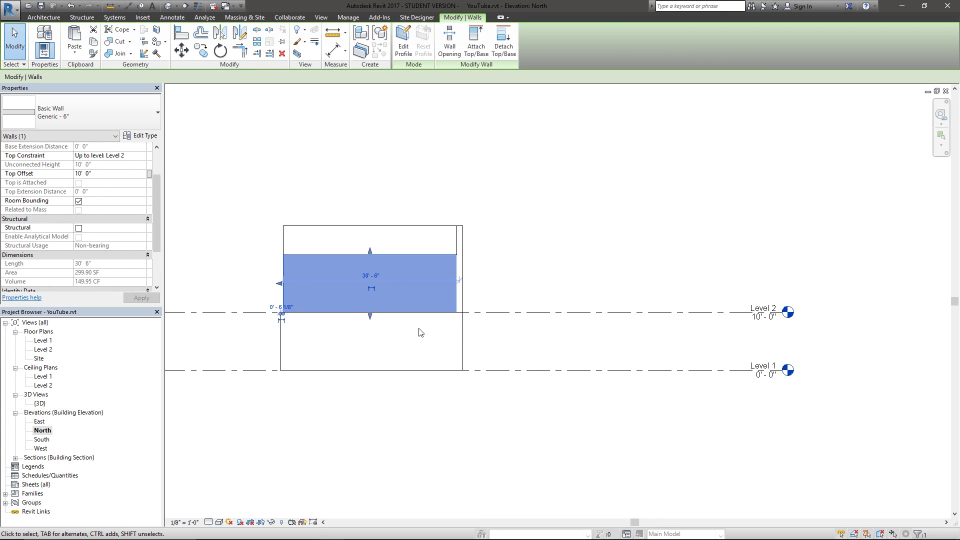
key(Escape)
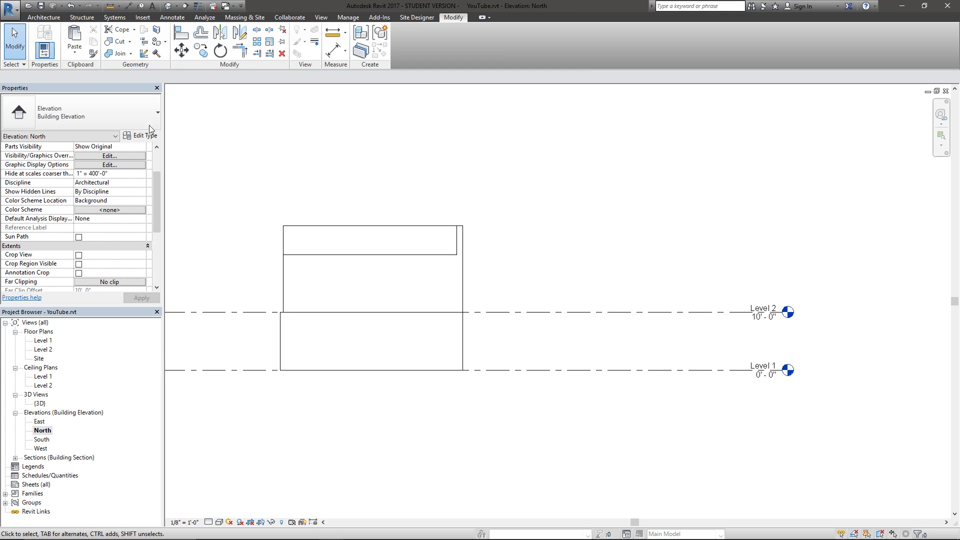
Step: Return to the 3D view and orbit to see the stacked walls
key(ctrl+Tab)
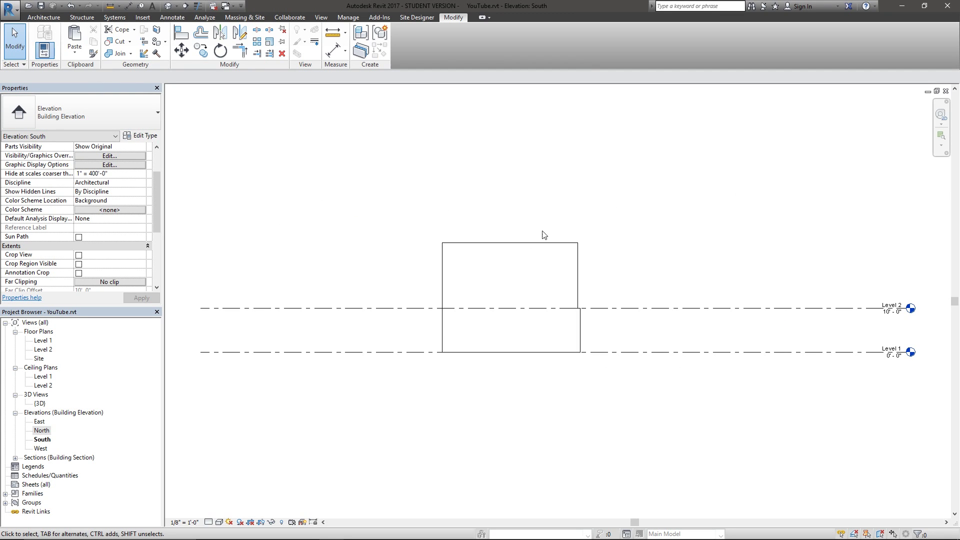
key(ctrl+Tab)
shift+middle_drag(690, 368, 733, 353)
click(75, 52)
click(368, 308)
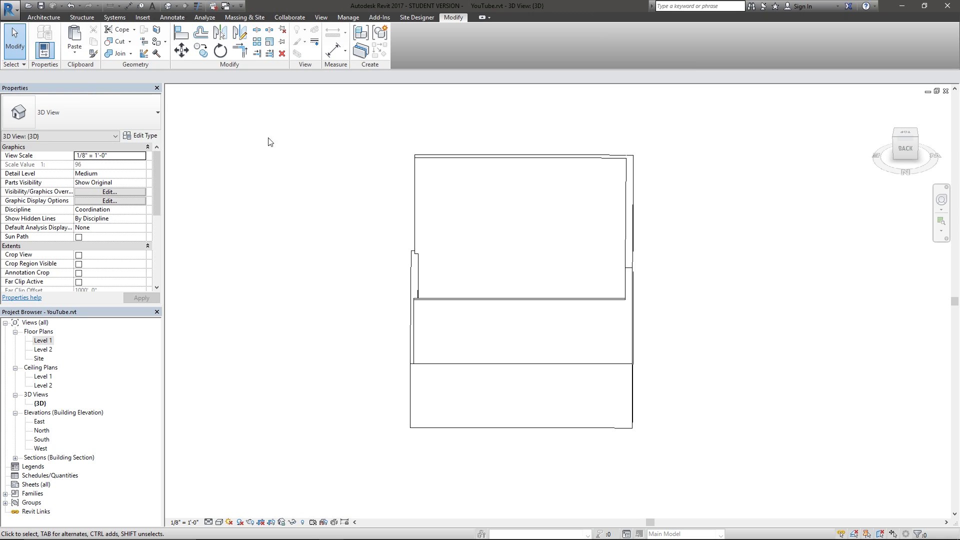
click(79, 50)
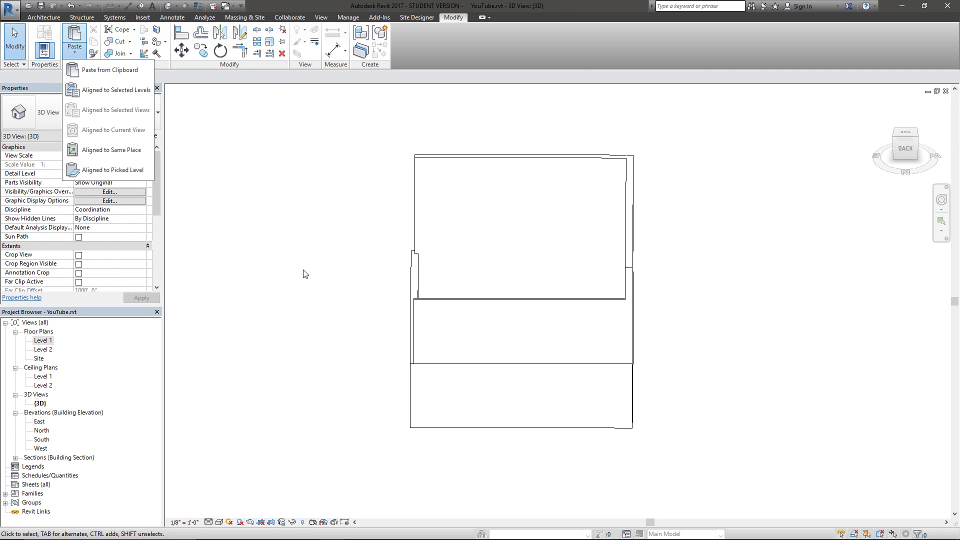
click(305, 320)
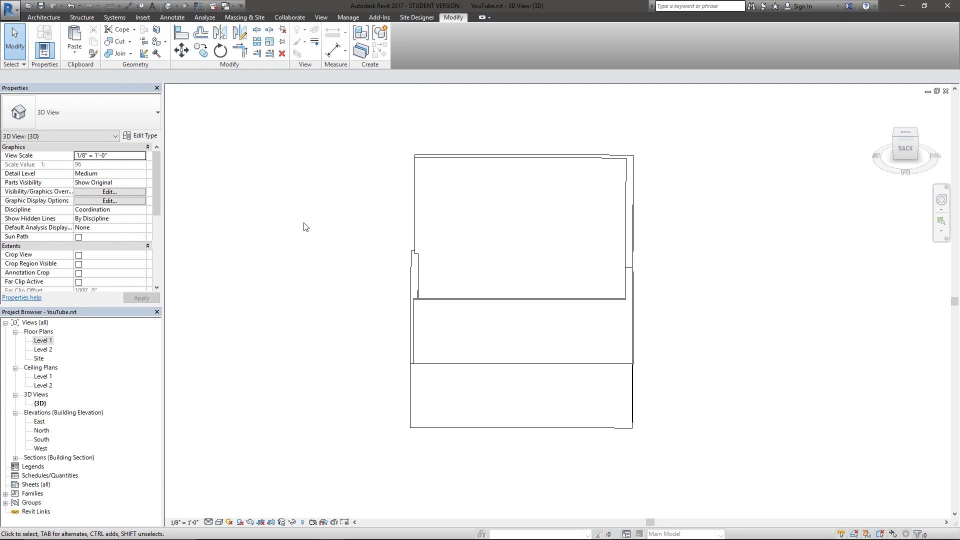
click(79, 56)
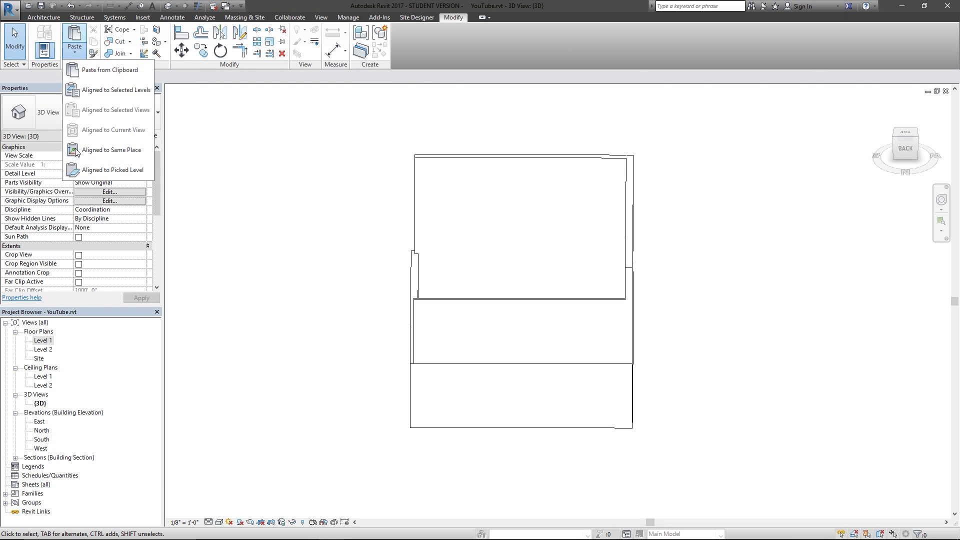
click(262, 165)
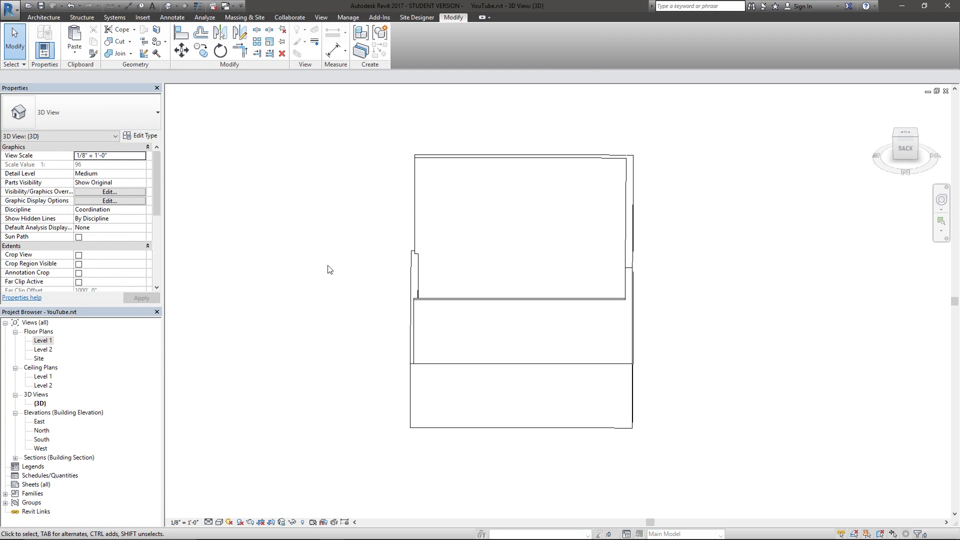